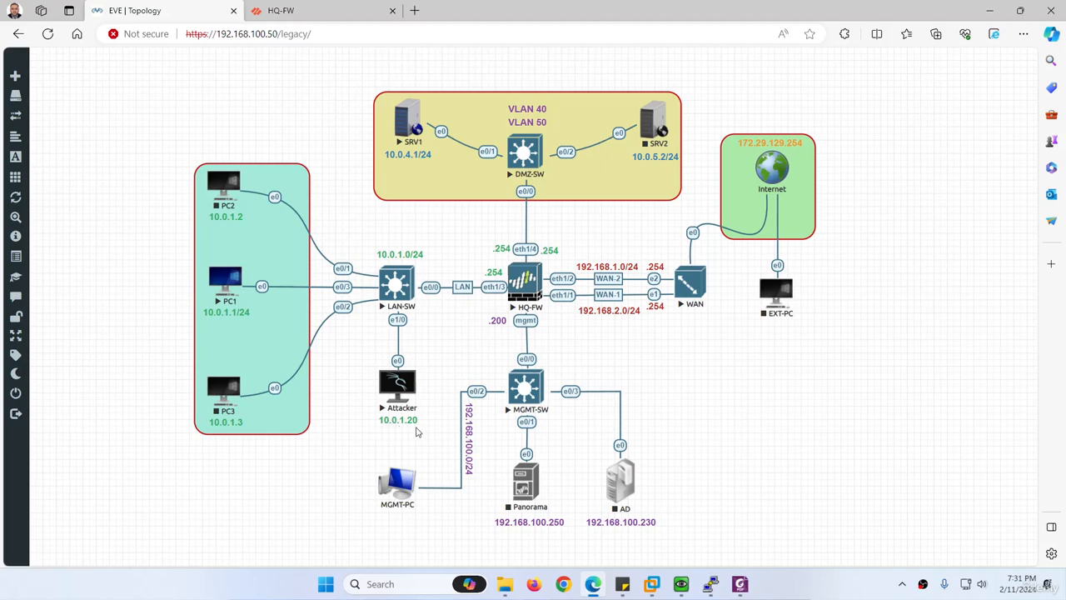
Step: Open the Vulnerability Protection Lab PDF and copy the profile name VN-Profile from its settings table
left_click(740, 584)
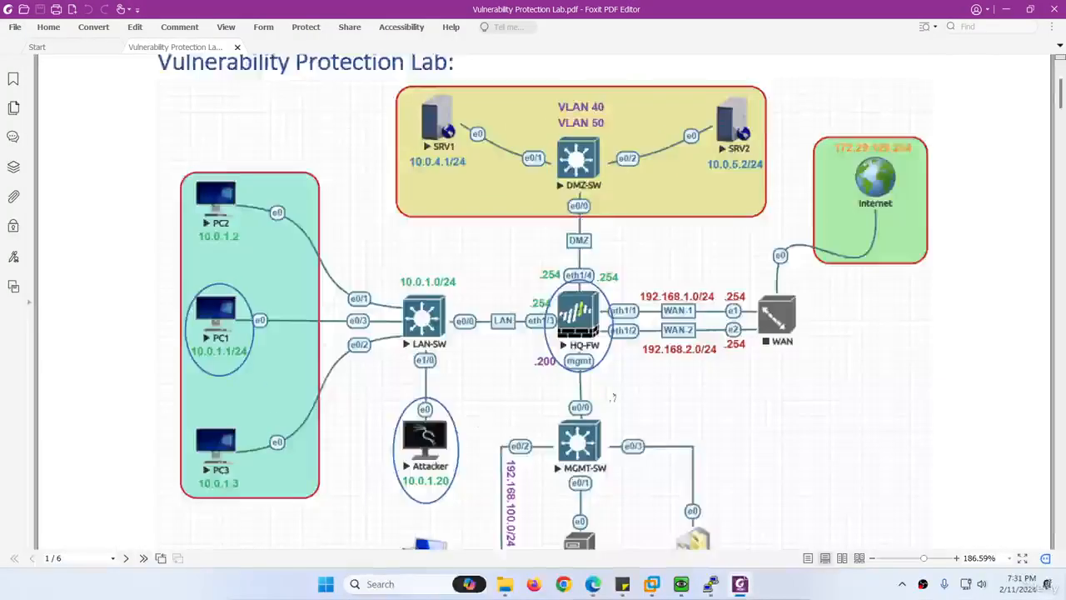
scroll(621, 426, "down", 5)
scroll(619, 427, "down", 3)
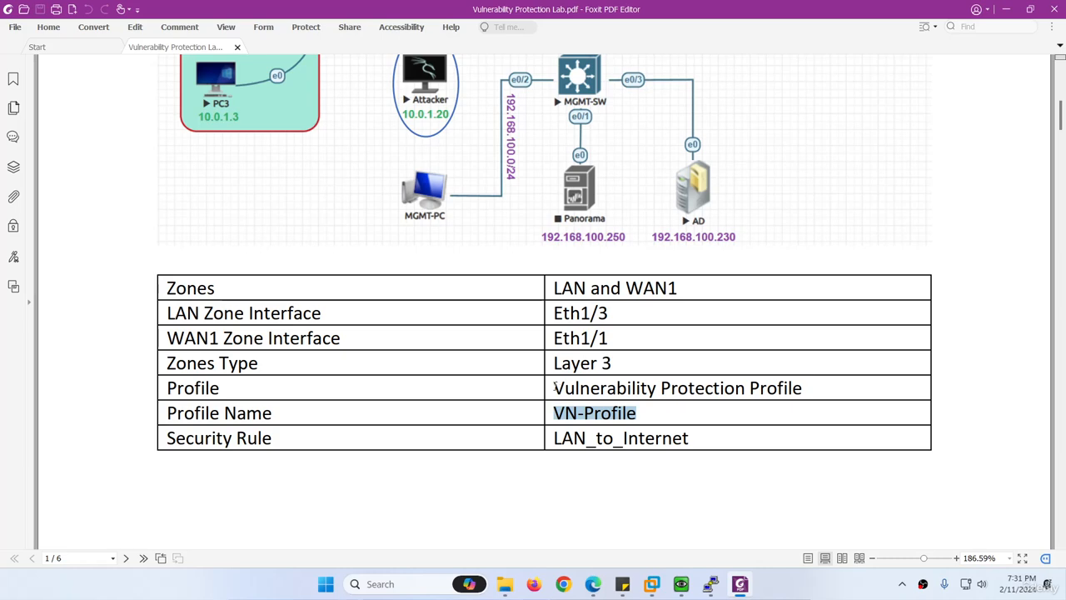
left_click_drag(555, 388, 807, 390)
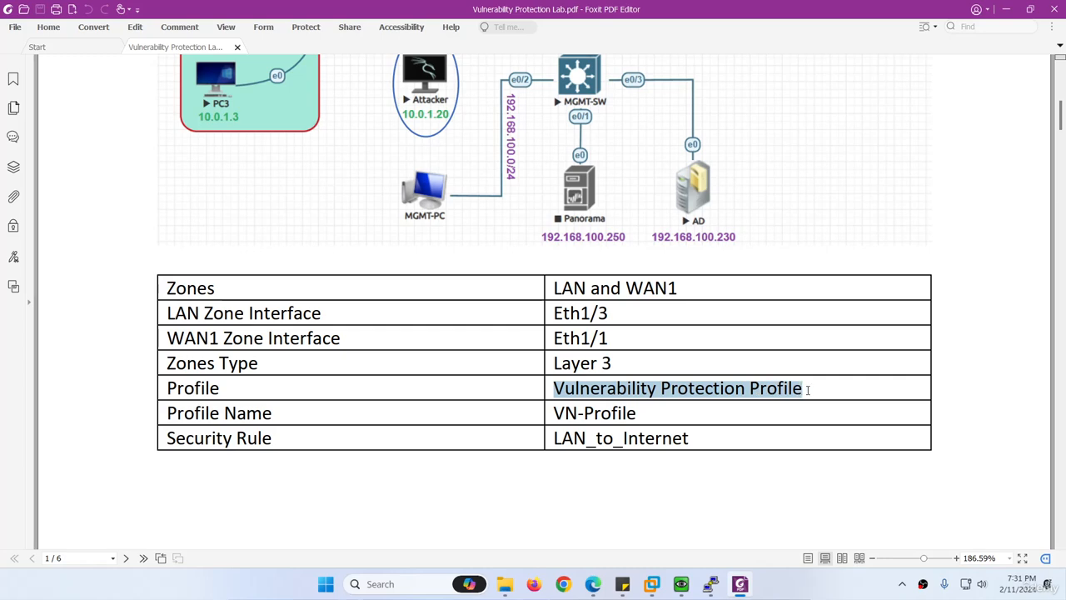
left_click_drag(552, 413, 640, 414)
right_click(598, 414)
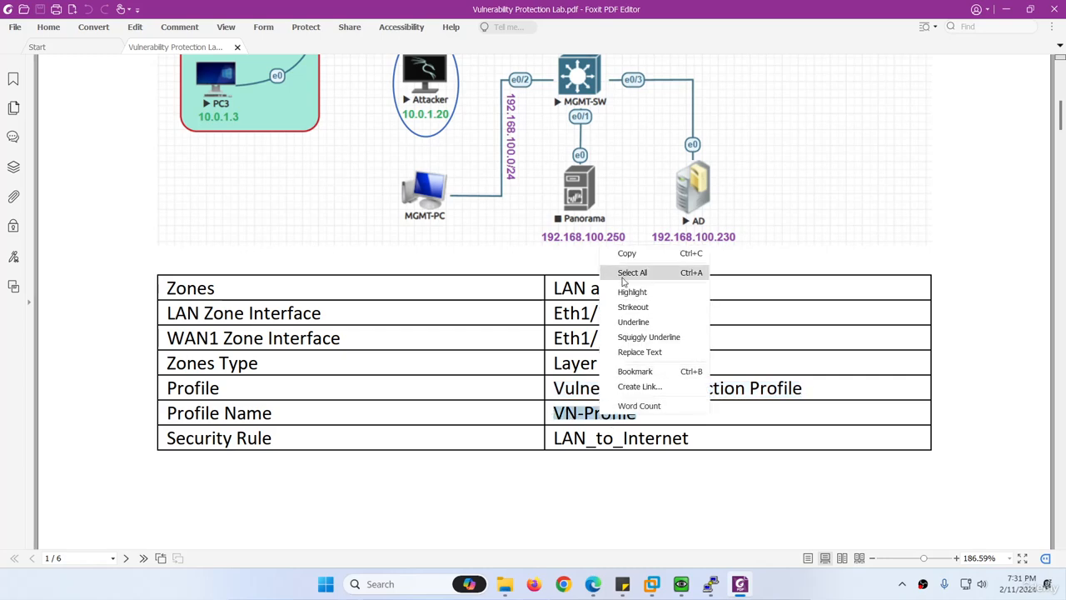
left_click(623, 250)
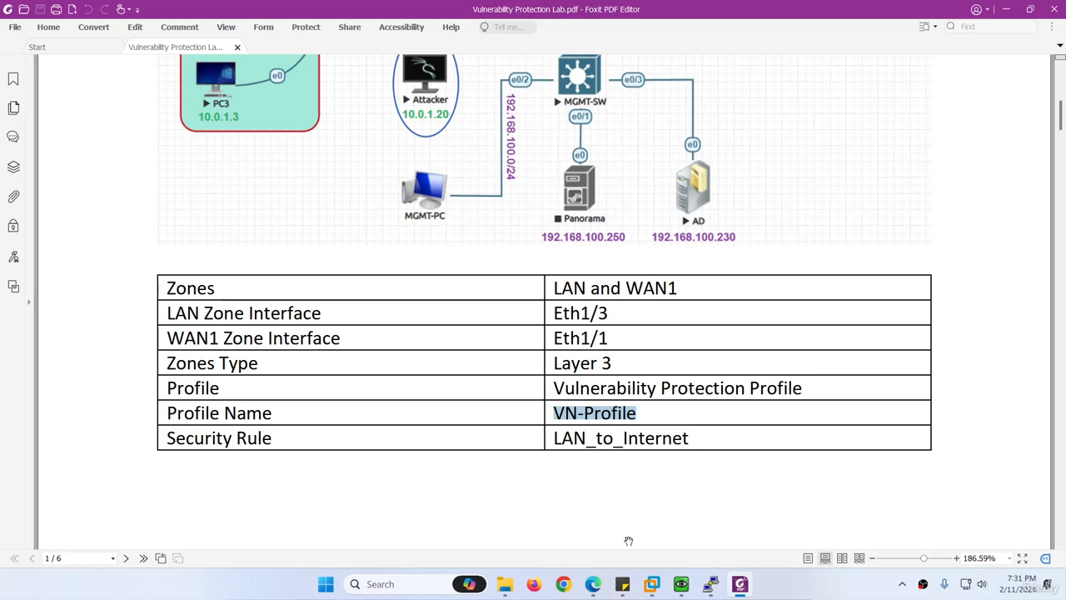
Step: Switch to the HQ-FW firewall in the browser and examine the profiles assigned to the security policy rules
left_click(739, 585)
left_click(287, 11)
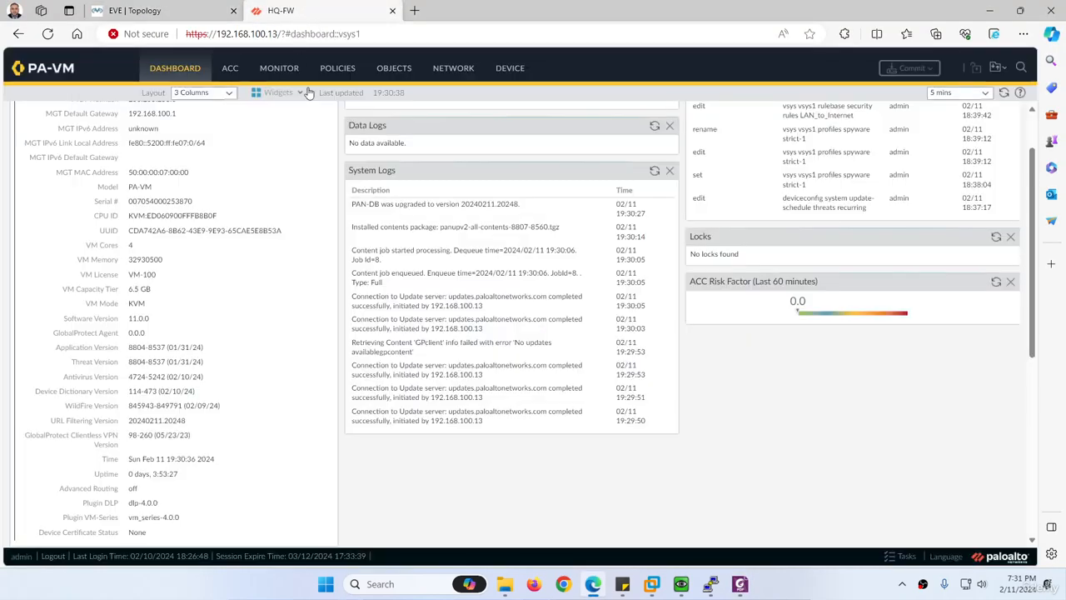
left_click(342, 71)
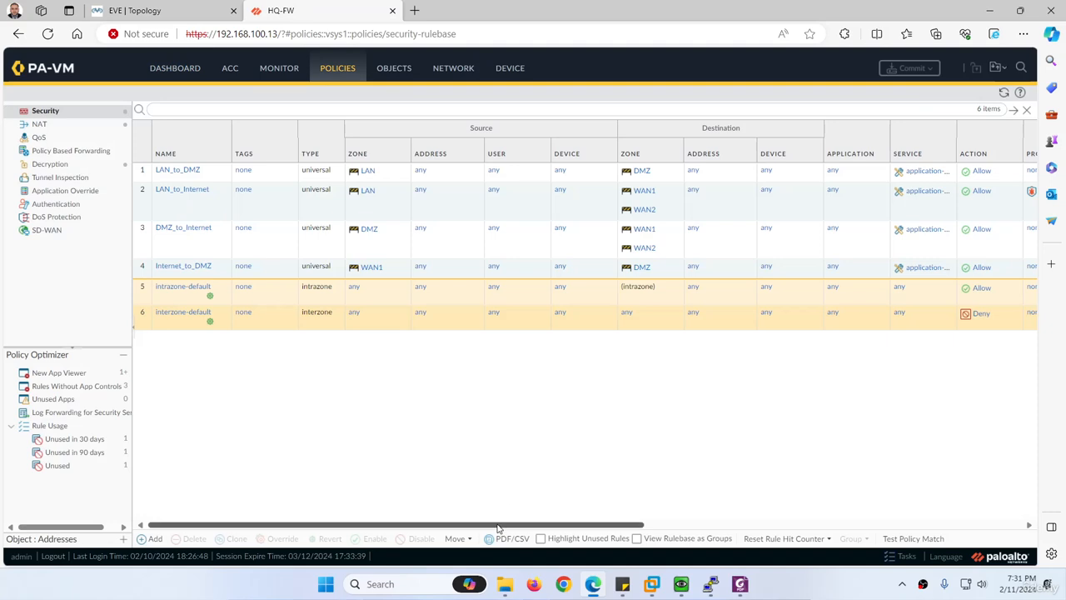
left_click_drag(501, 526, 743, 519)
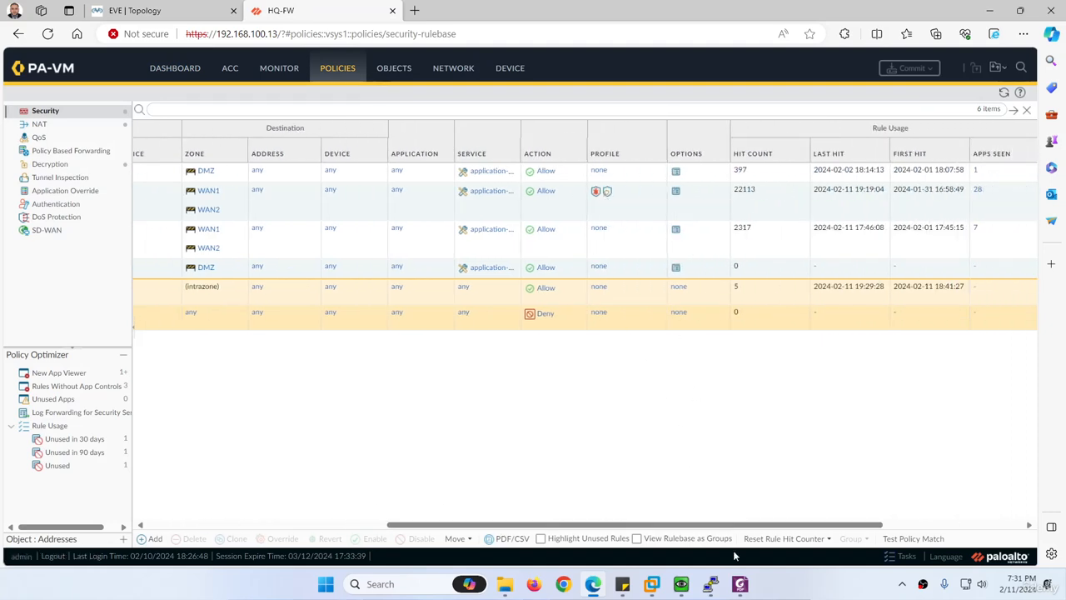
Step: Read the lab guide's instructions for the Vulnerability Protection security profiles on page 2
left_click(740, 584)
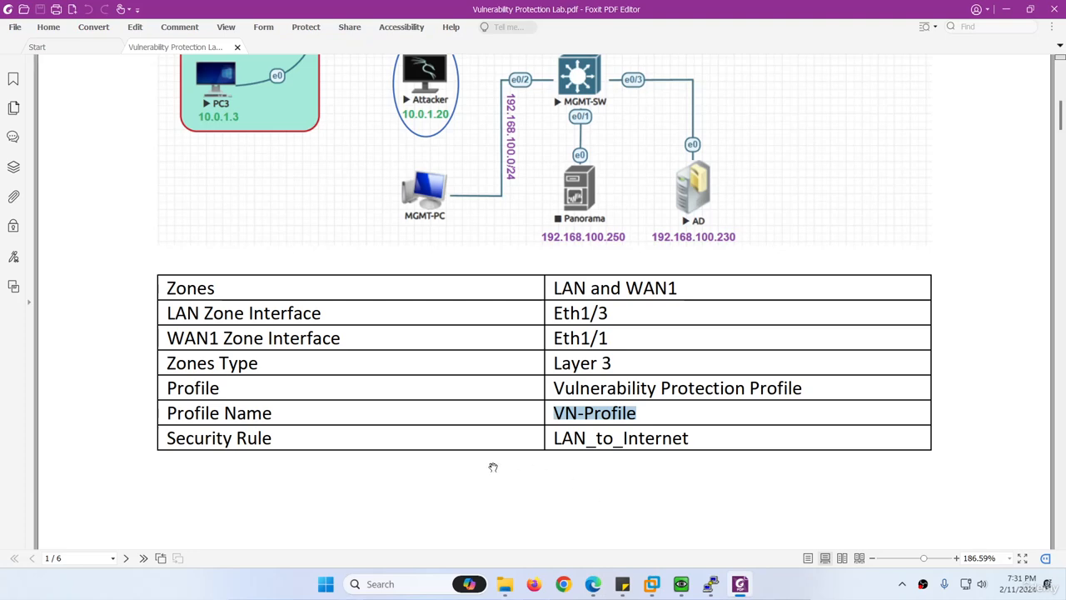
scroll(508, 458, "down", 8)
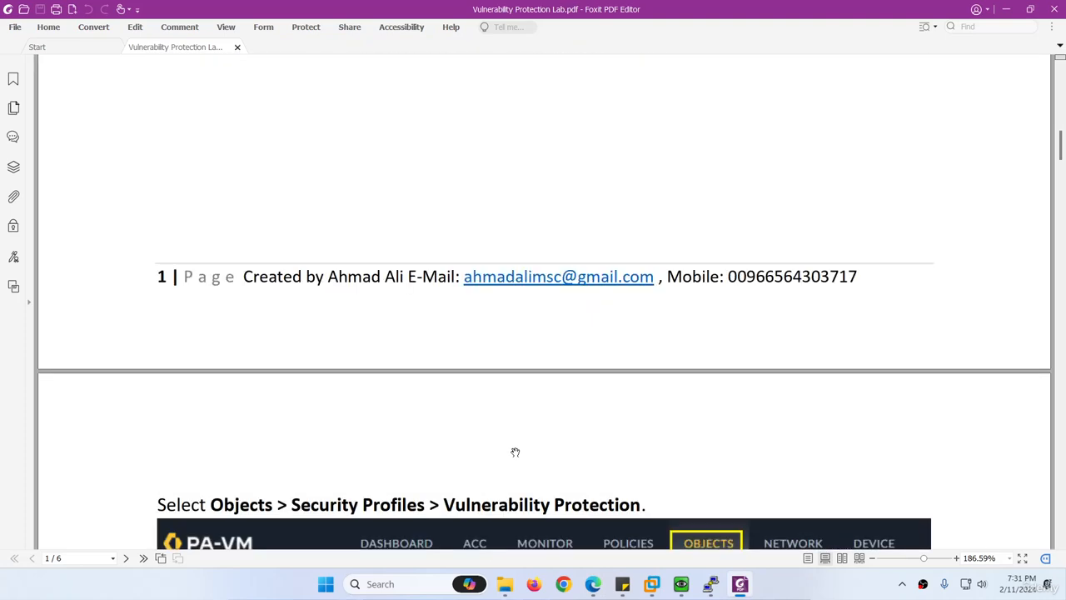
scroll(515, 451, "down", 3)
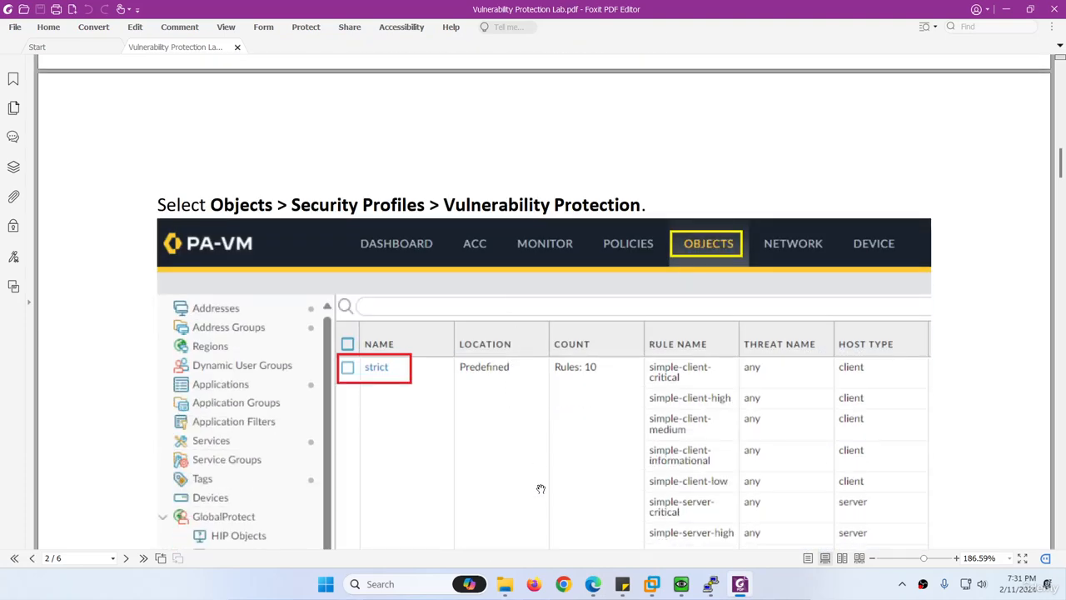
Step: Return to the firewall and check the expiry date of the Threat Prevention license
left_click(592, 584)
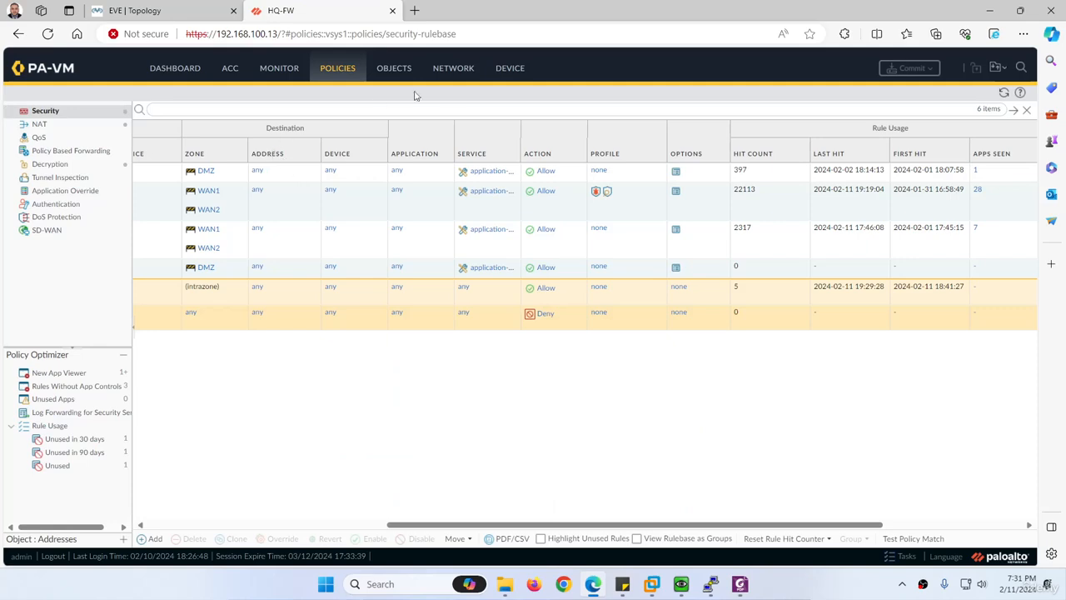
left_click(509, 67)
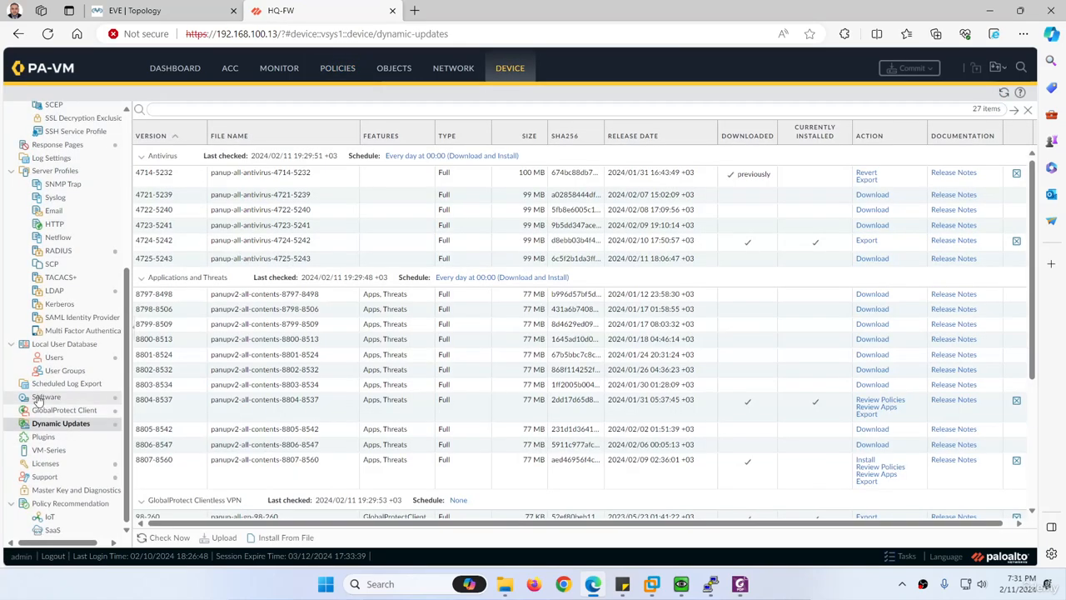
left_click(70, 464)
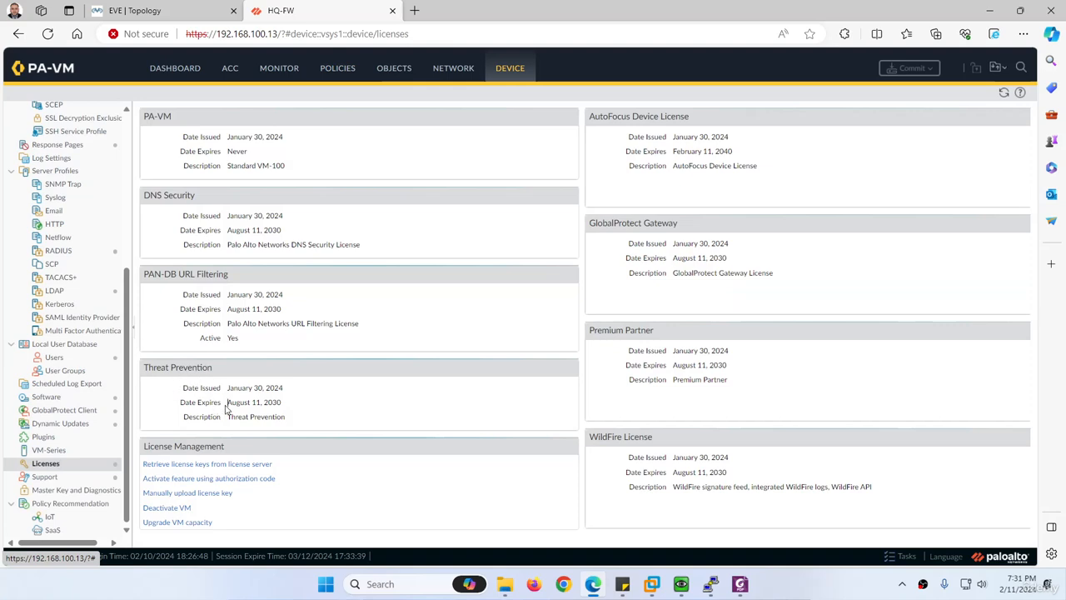
left_click_drag(225, 405, 282, 406)
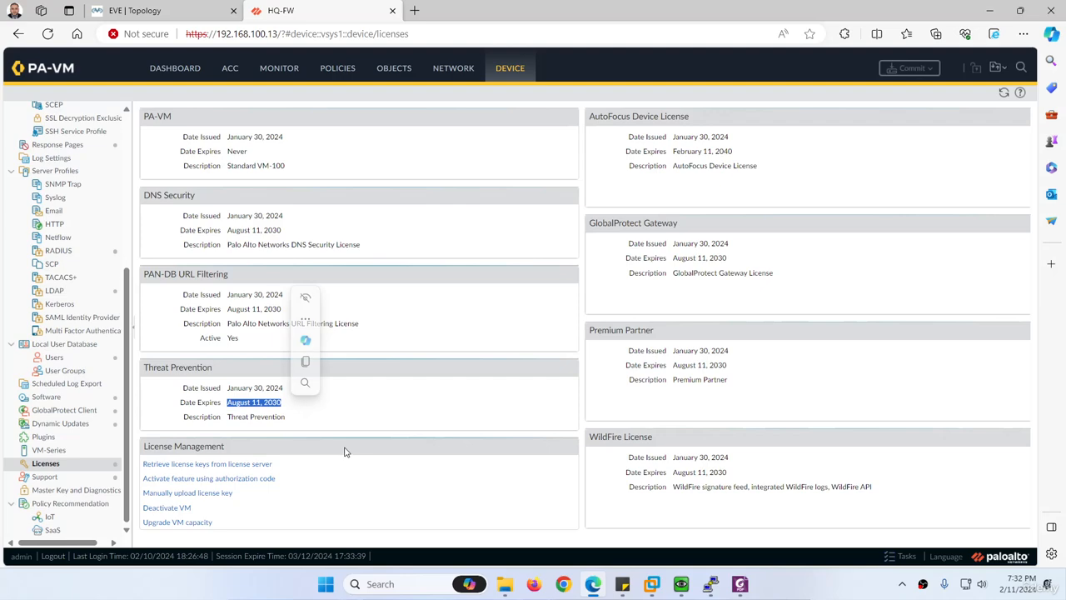
Step: Check for new dynamic updates and install the Applications and Threats package version 8807-8560
left_click(53, 425)
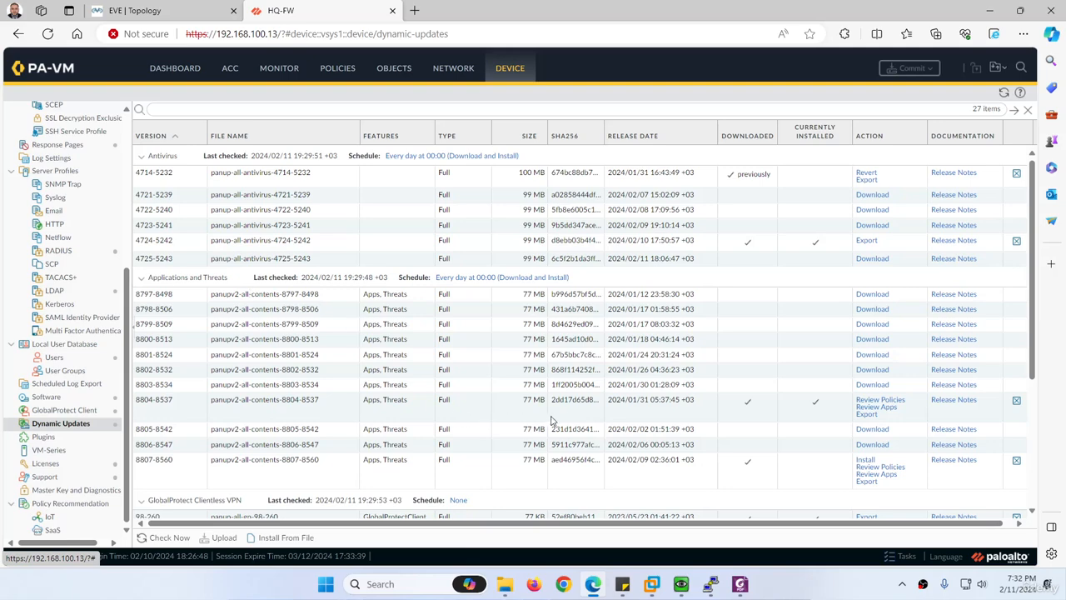
left_click(167, 540)
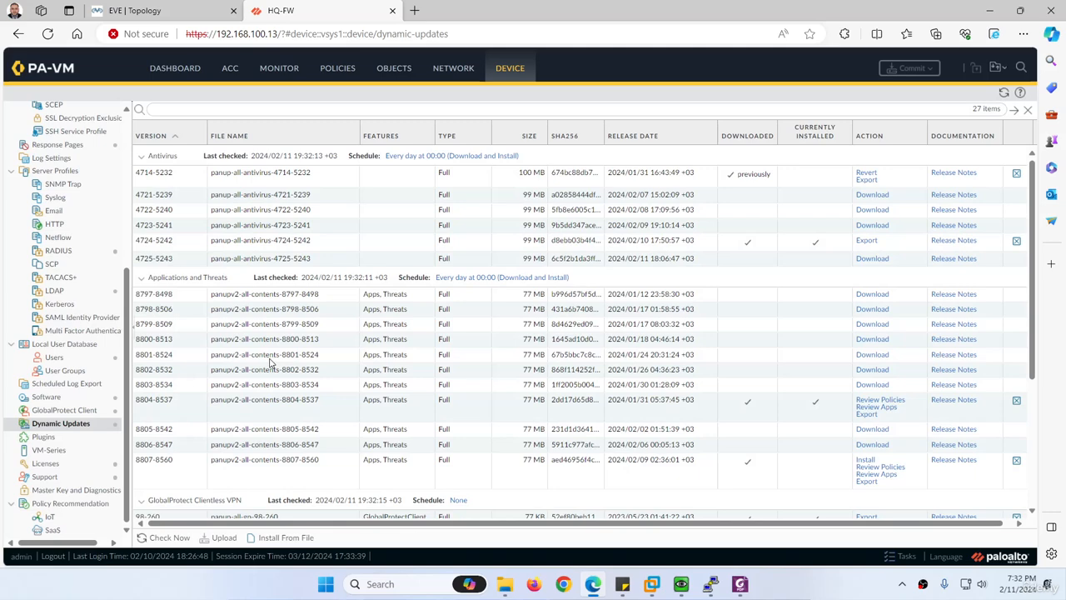
scroll(334, 385, "down", 2)
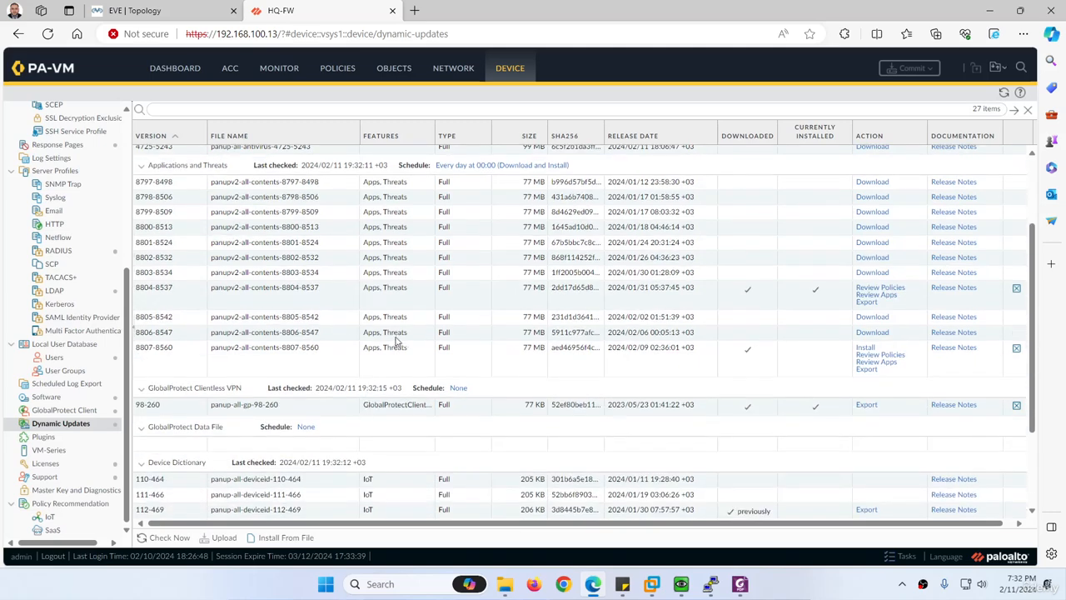
left_click(866, 348)
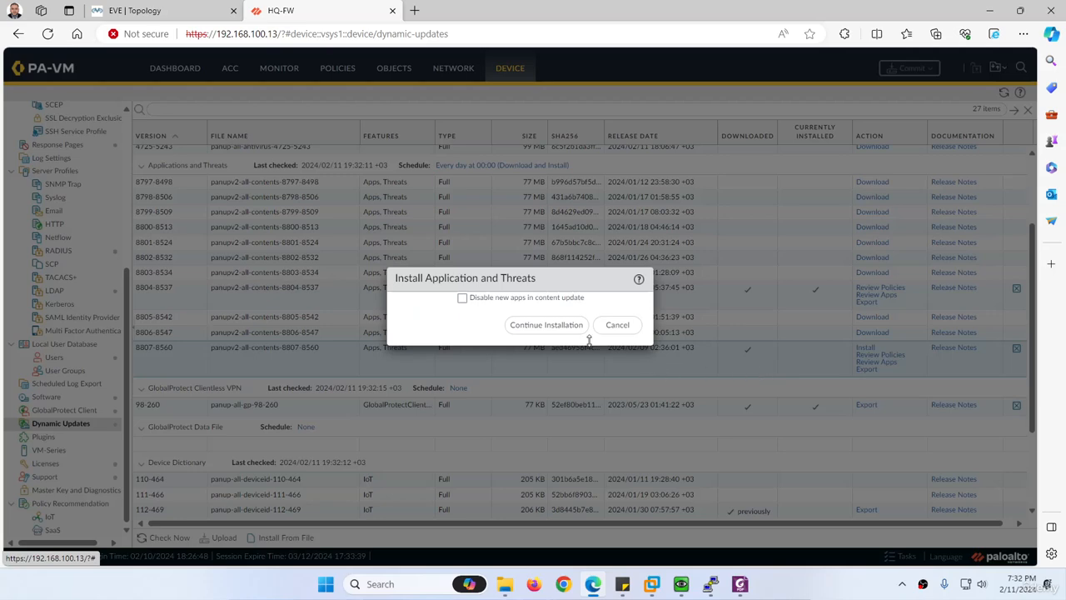
left_click(542, 327)
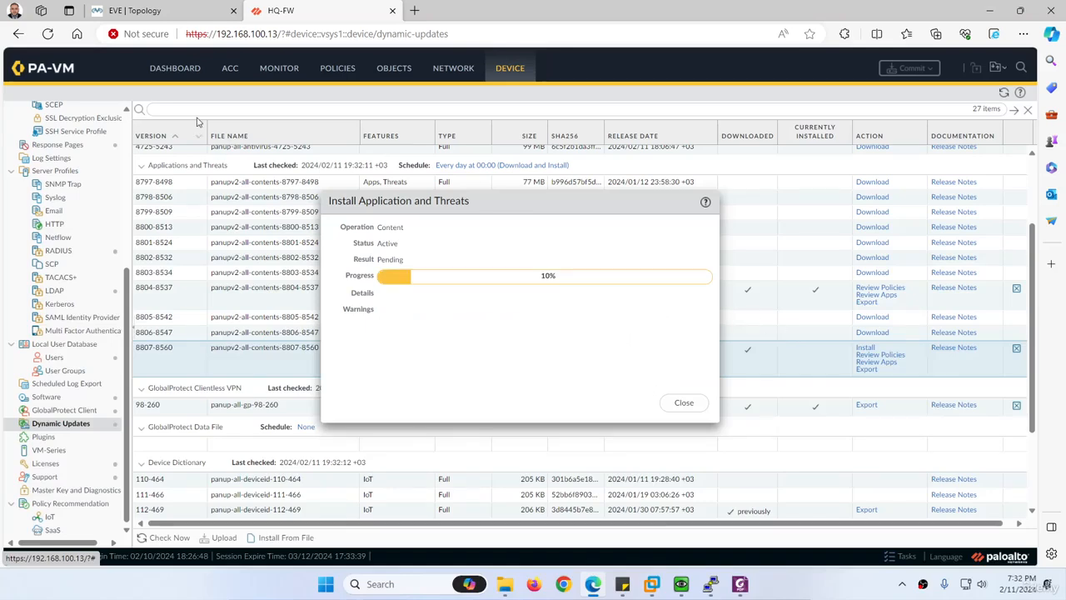
Step: Check the installed threat version on the firewall dashboard
left_click(175, 68)
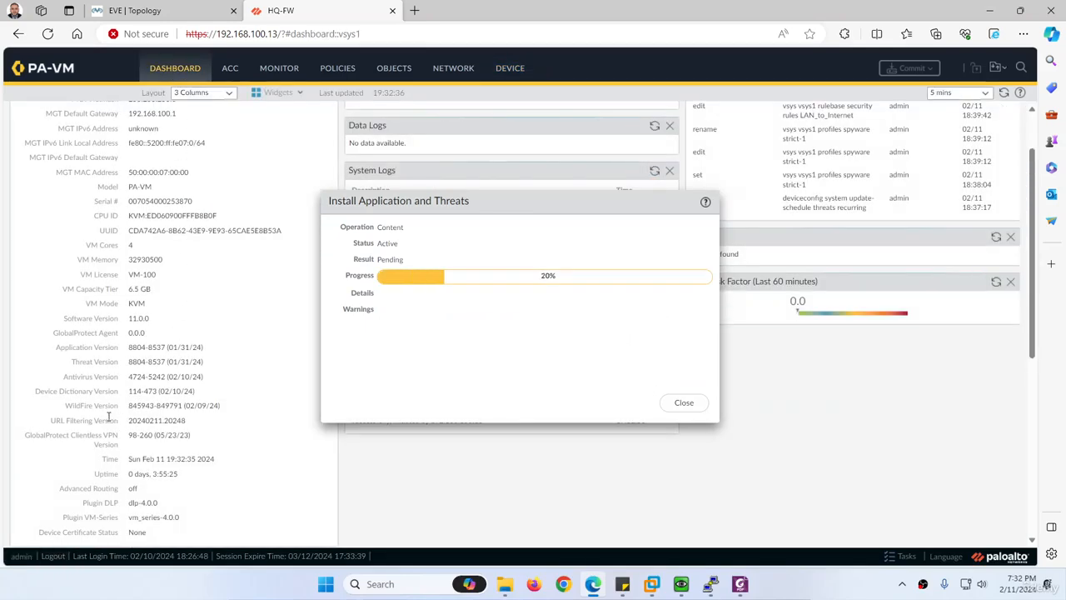
left_click_drag(72, 364, 185, 365)
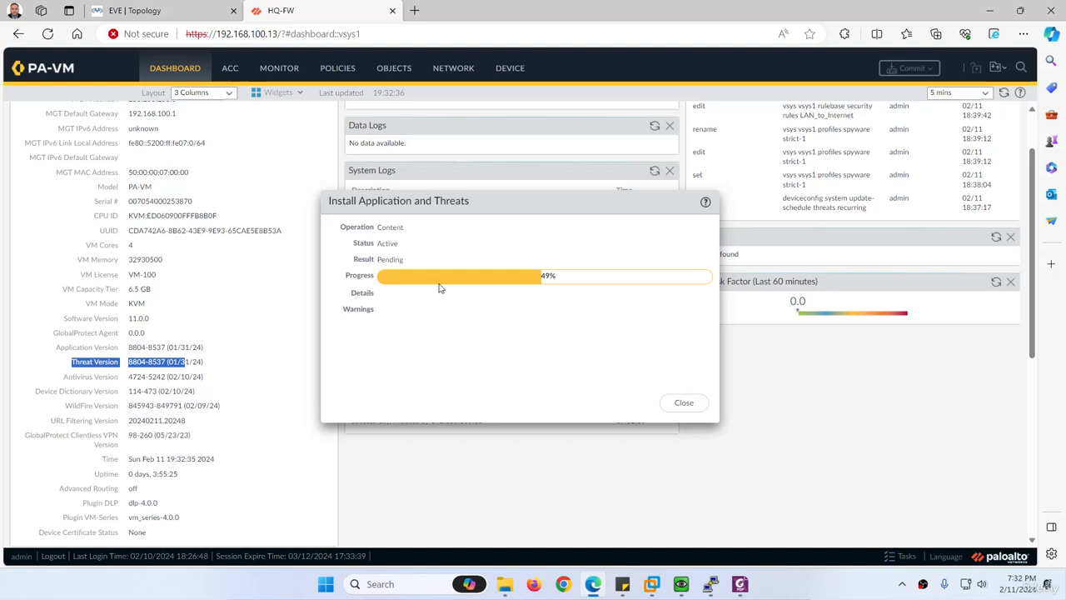
Step: Close the installation progress dialog and clone the predefined strict Vulnerability Protection profile
left_click(397, 70)
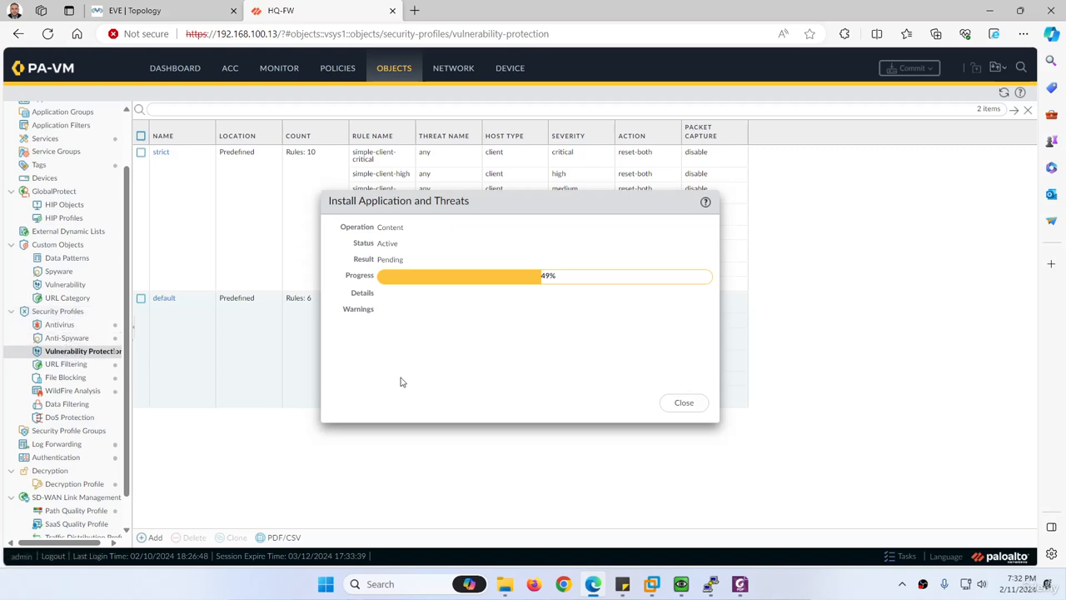
left_click(682, 402)
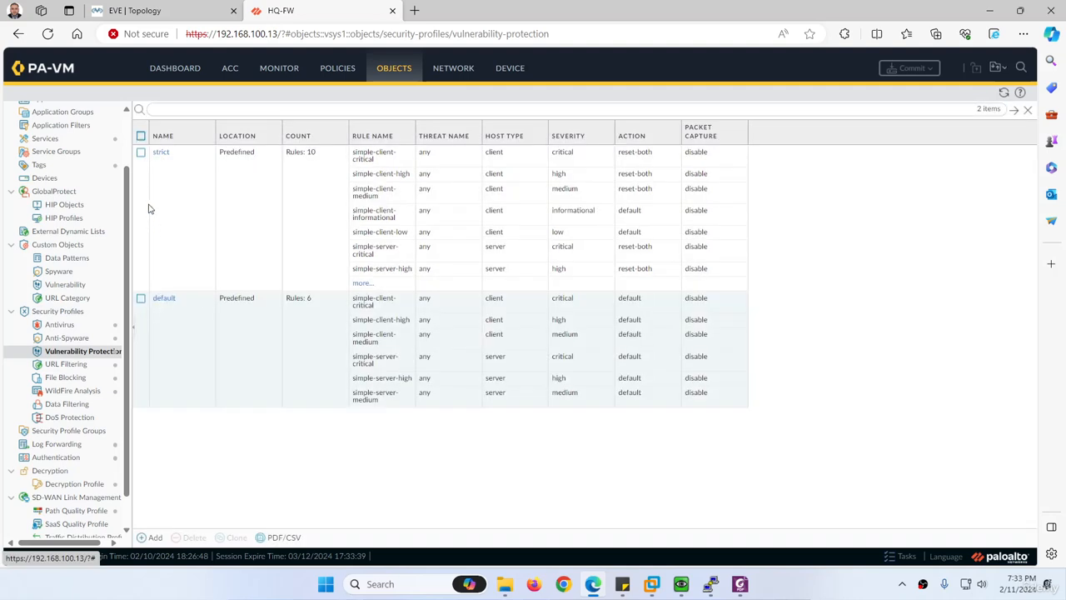
left_click(141, 152)
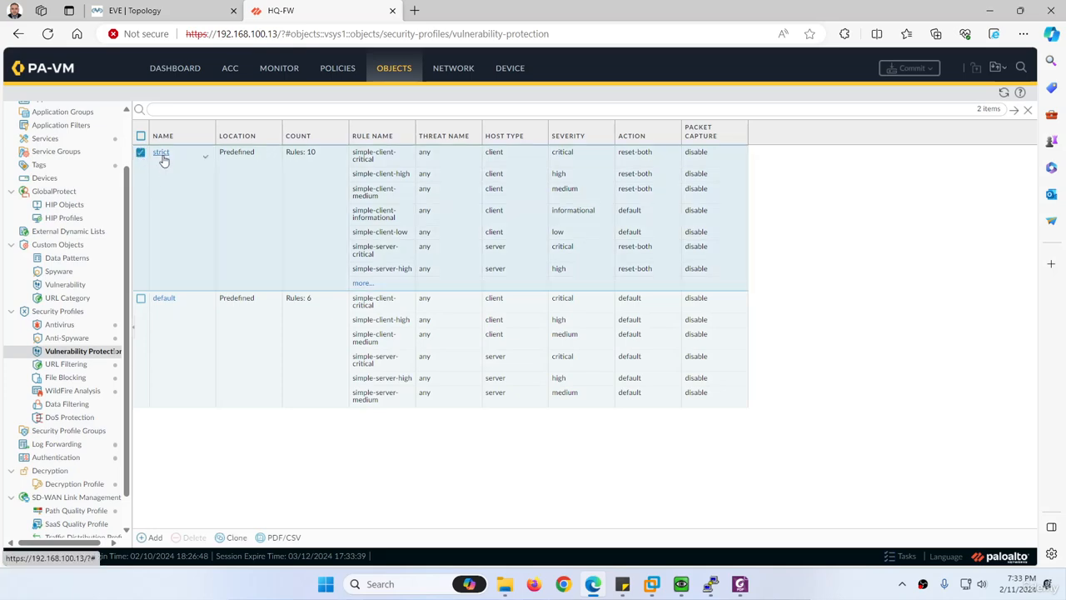
left_click(237, 537)
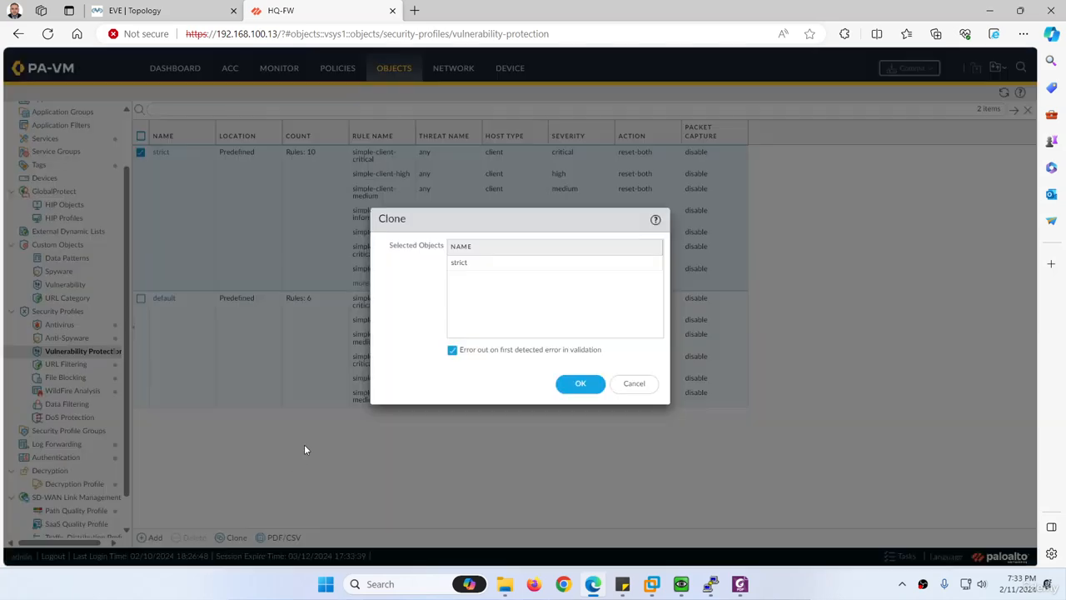
left_click(581, 383)
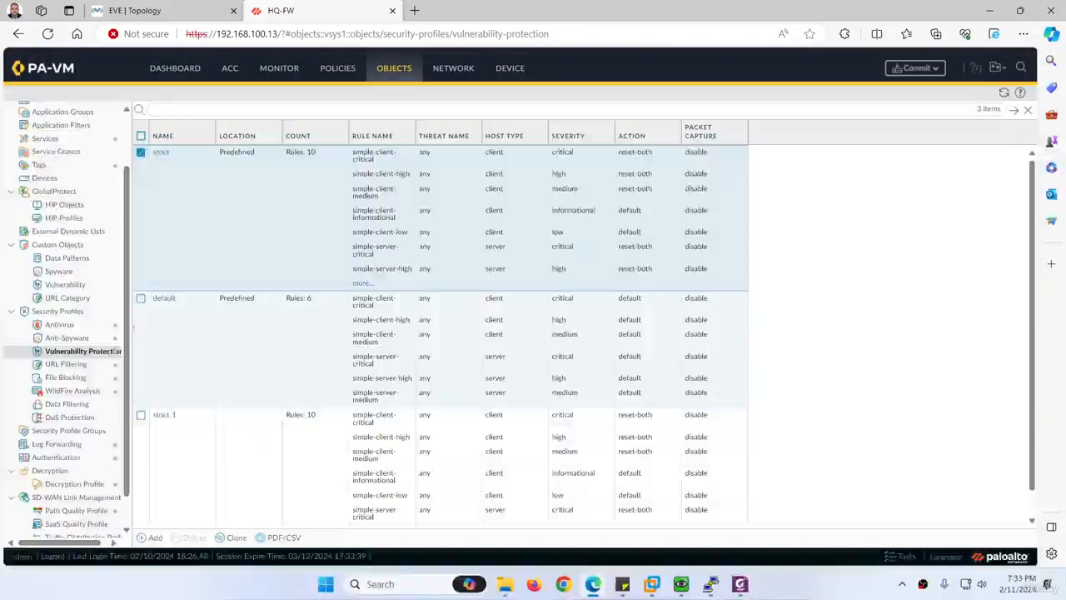
Step: Rename the cloned strict-1 profile to VN-Profile and enter VN-Profile as its description
left_click(167, 421)
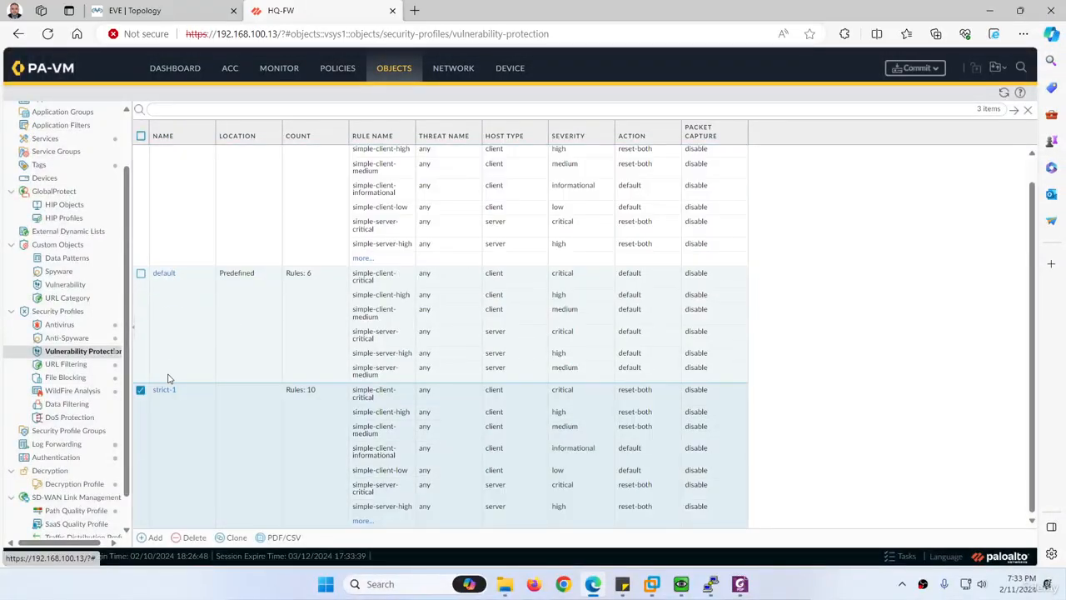
left_click(164, 391)
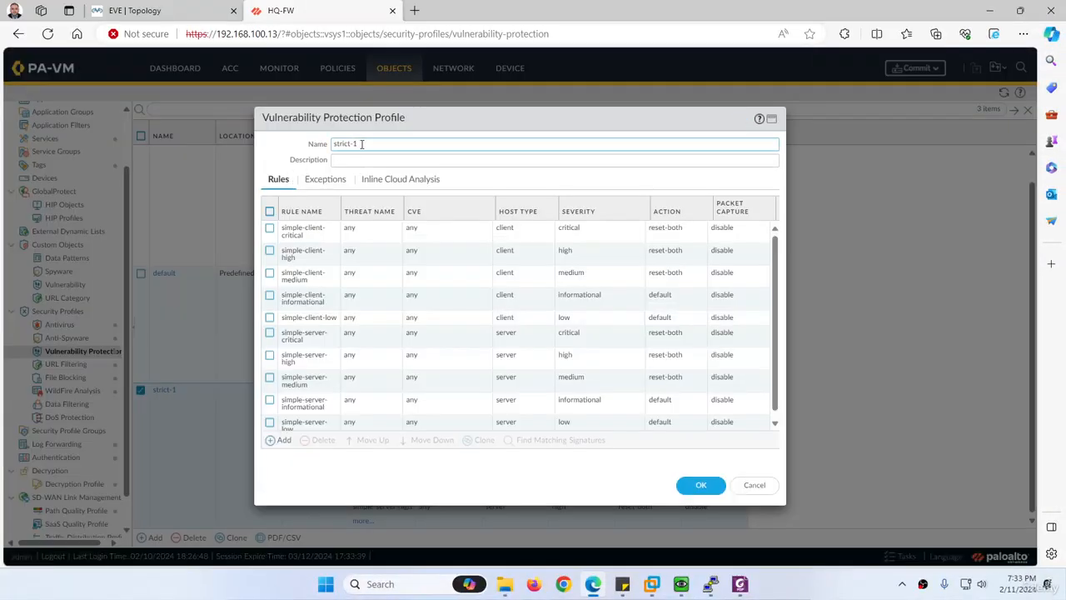
triple_click(362, 143)
type("VN-Profile")
left_click(346, 159)
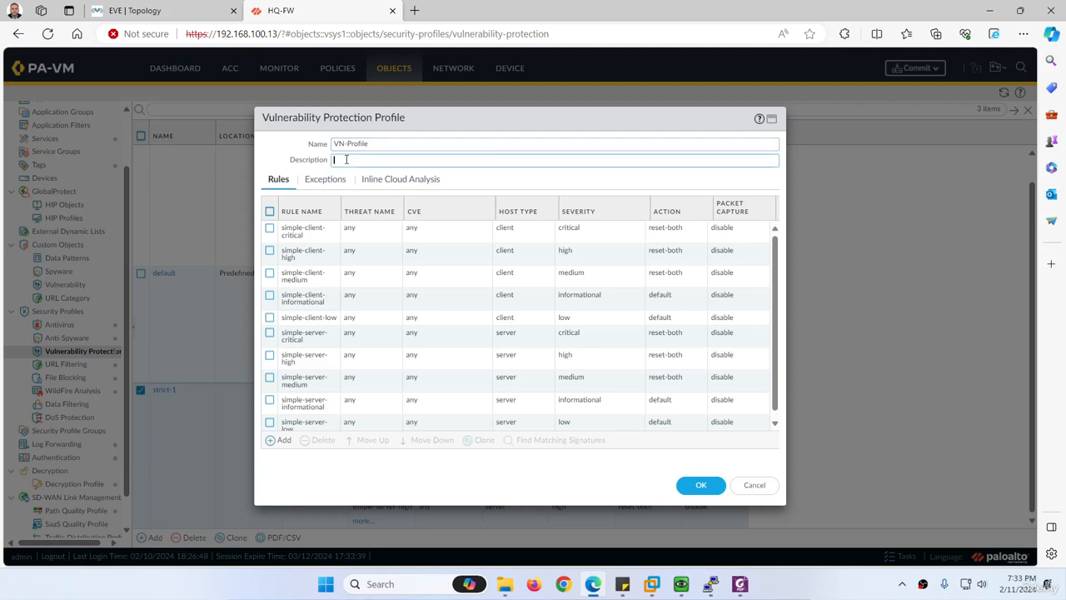
type("VN-Profile")
Step: Review the rules and exceptions of the Vulnerability Protection profile and save it
left_click(666, 229)
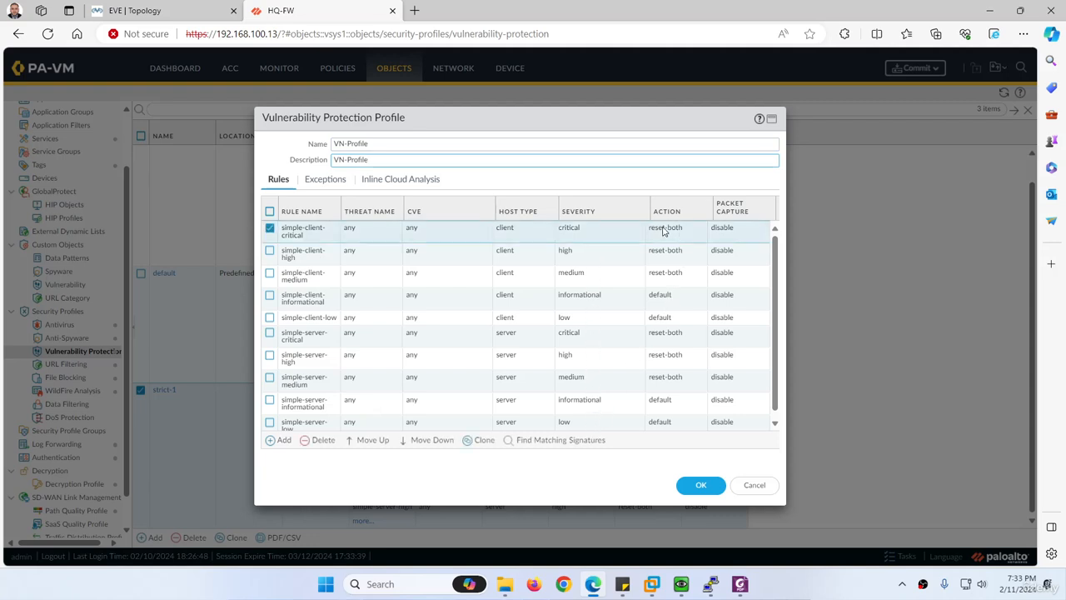
left_click(323, 181)
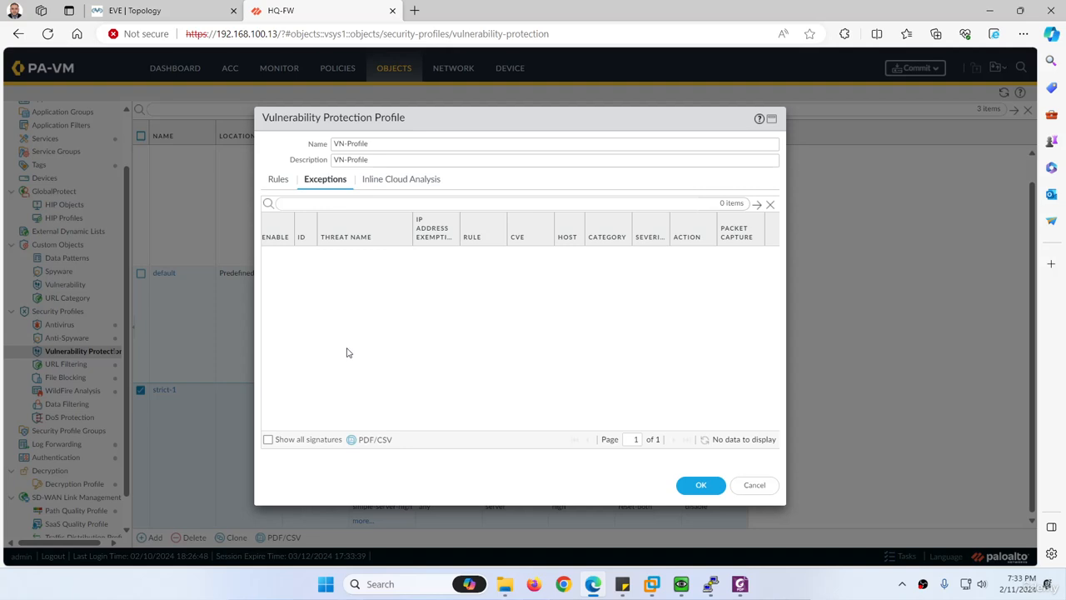
left_click(281, 180)
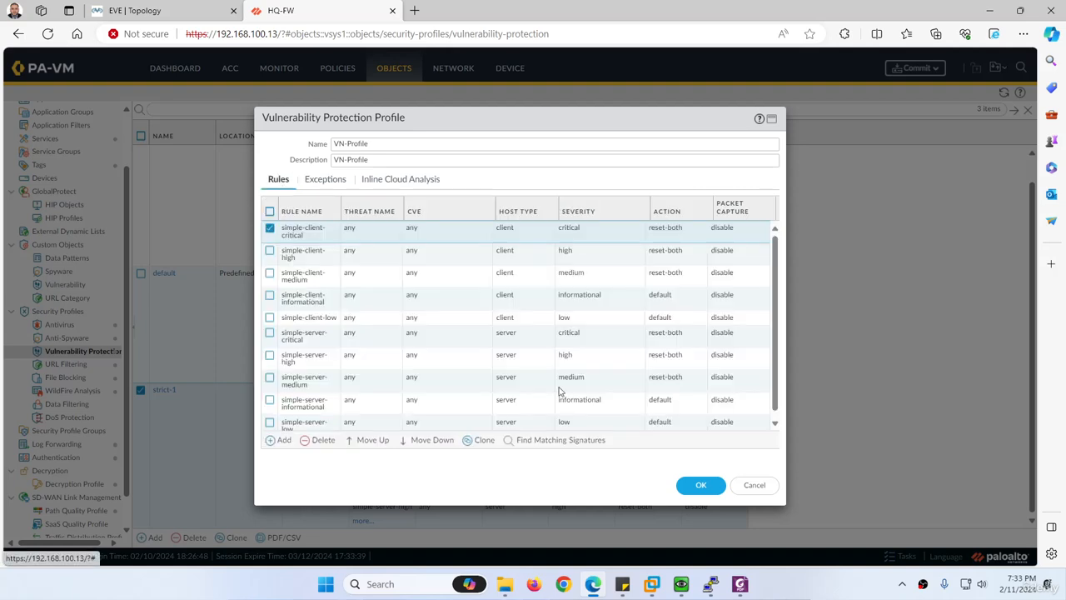
left_click(701, 486)
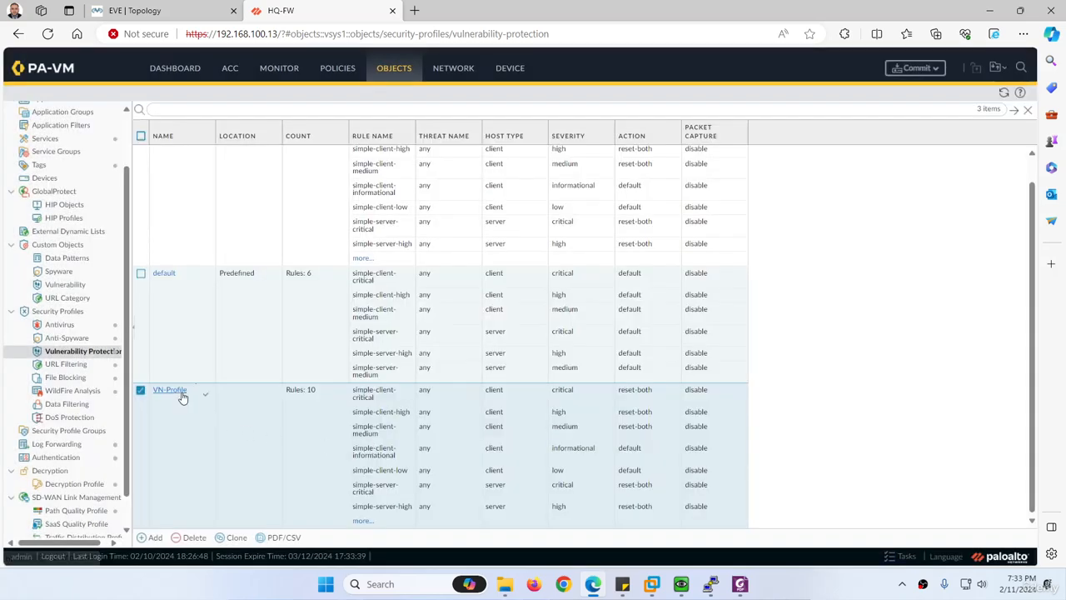
Step: Open the security policy rules and inspect the action and profile settings of the LAN_to_Internet rule without changing them
left_click(337, 68)
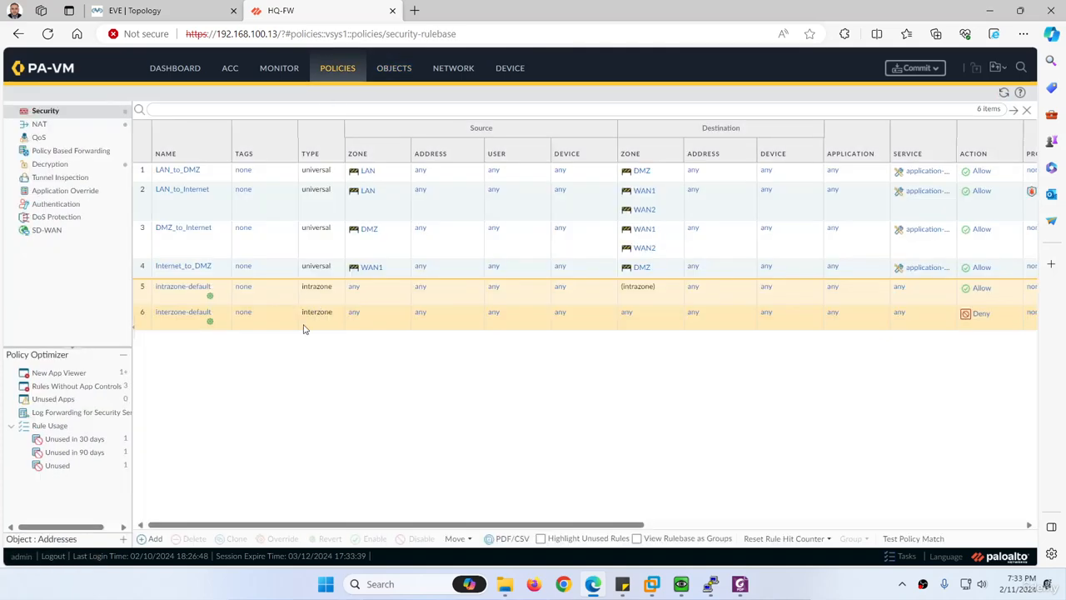
left_click(185, 190)
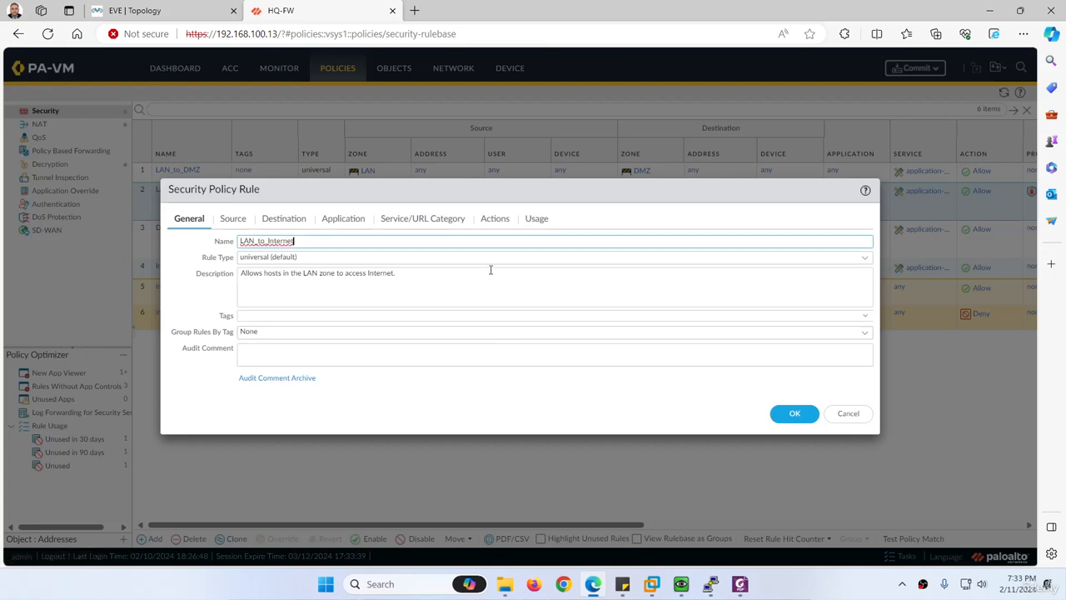
left_click(500, 223)
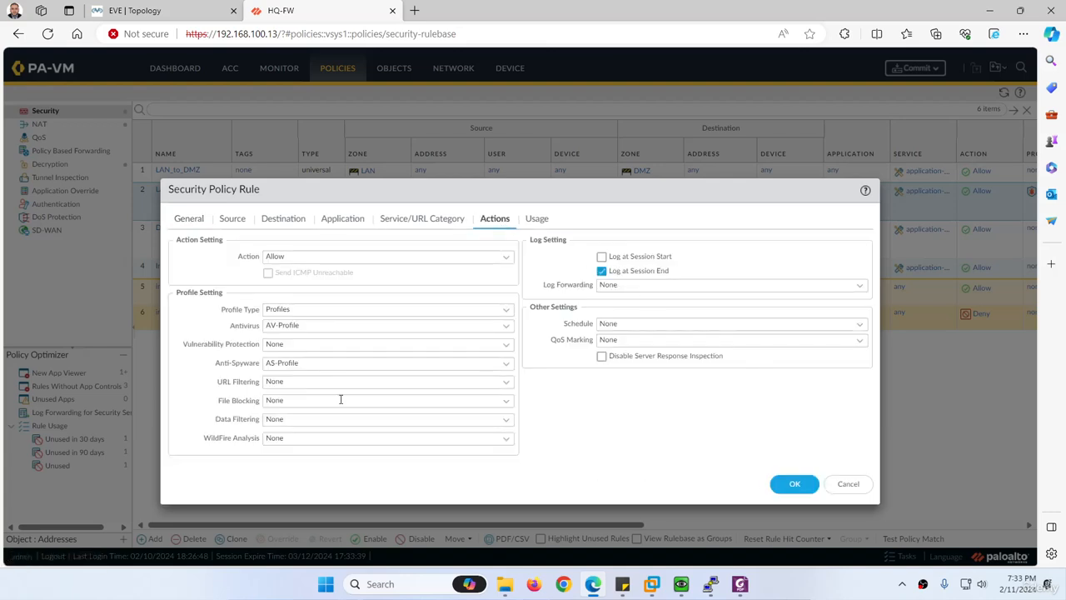
left_click(848, 484)
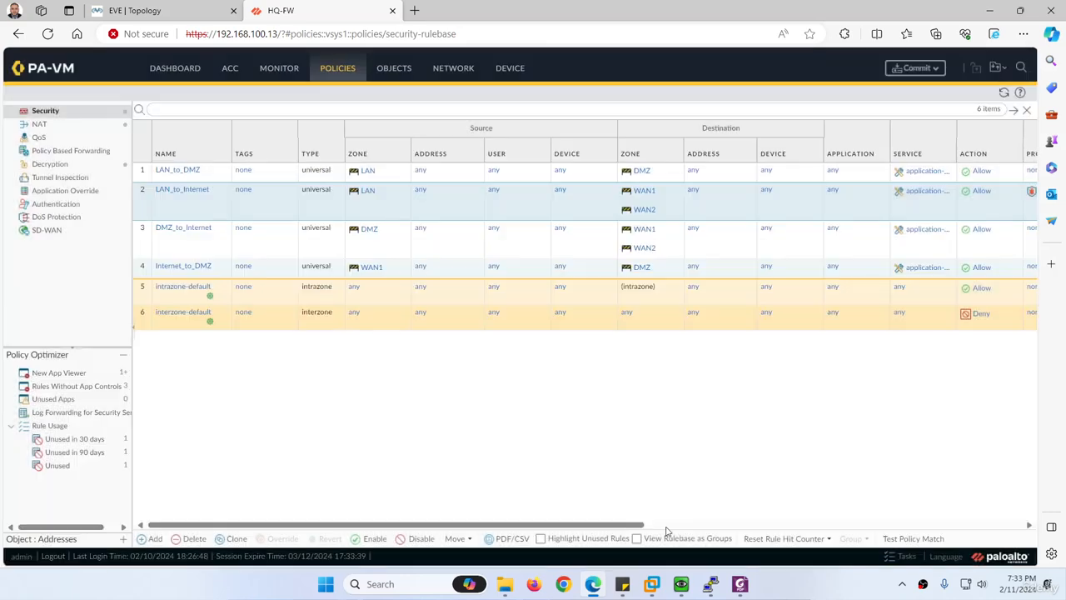
Step: Set the Vulnerability Protection profile of the LAN_to_Internet rule to VN-Profile
left_click_drag(597, 525, 786, 524)
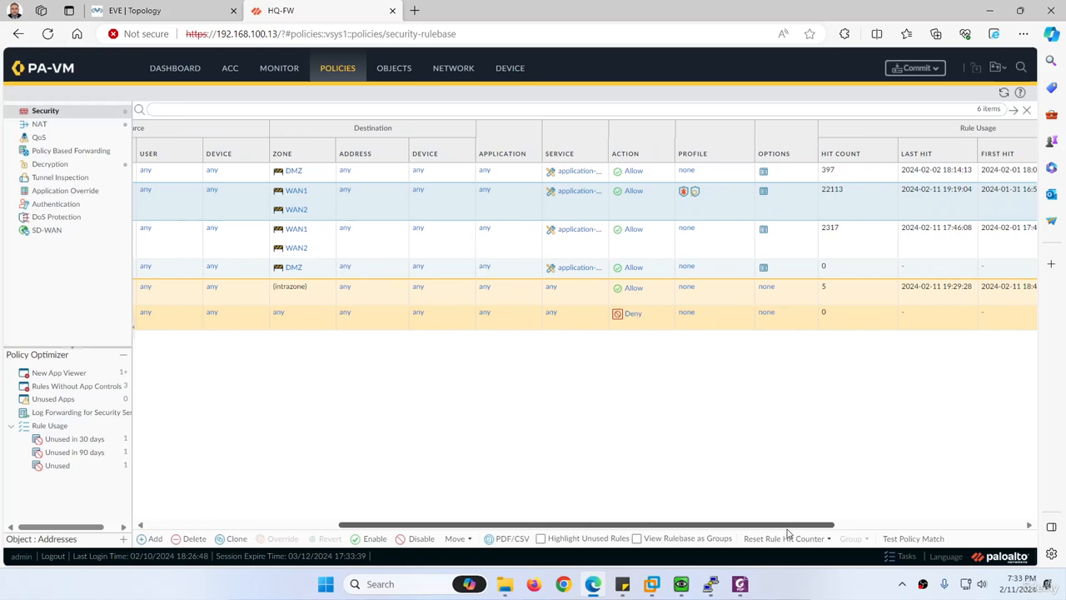
left_click(684, 192)
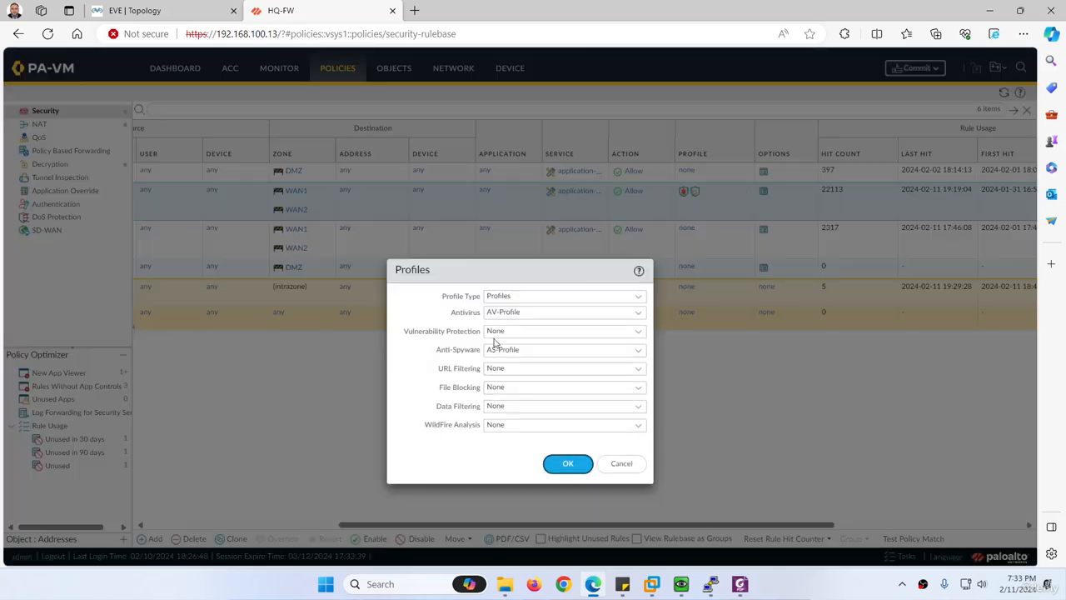
left_click(639, 332)
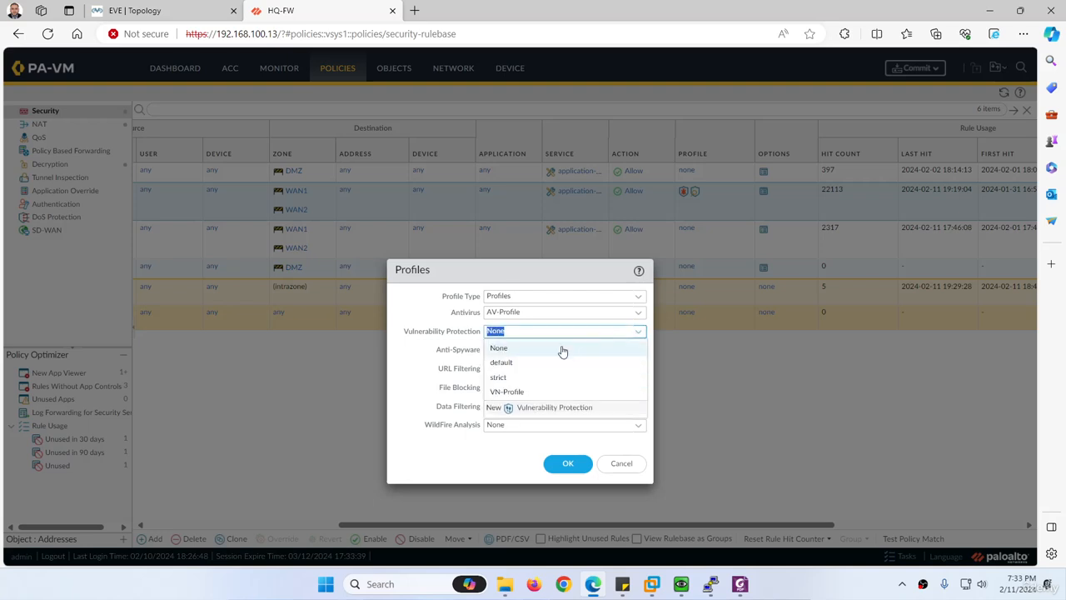
left_click(496, 392)
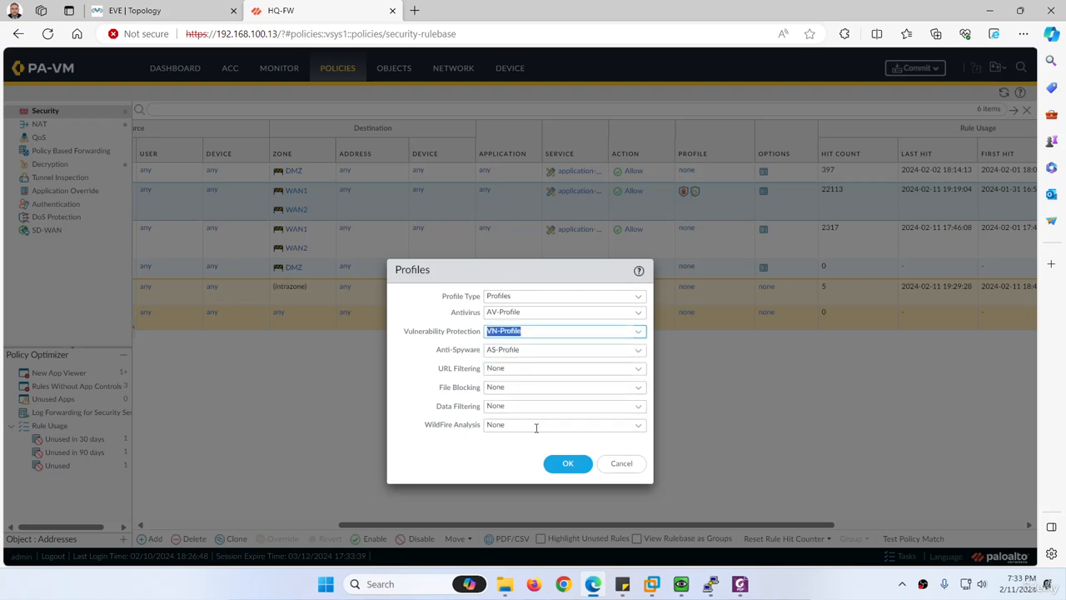
left_click(564, 464)
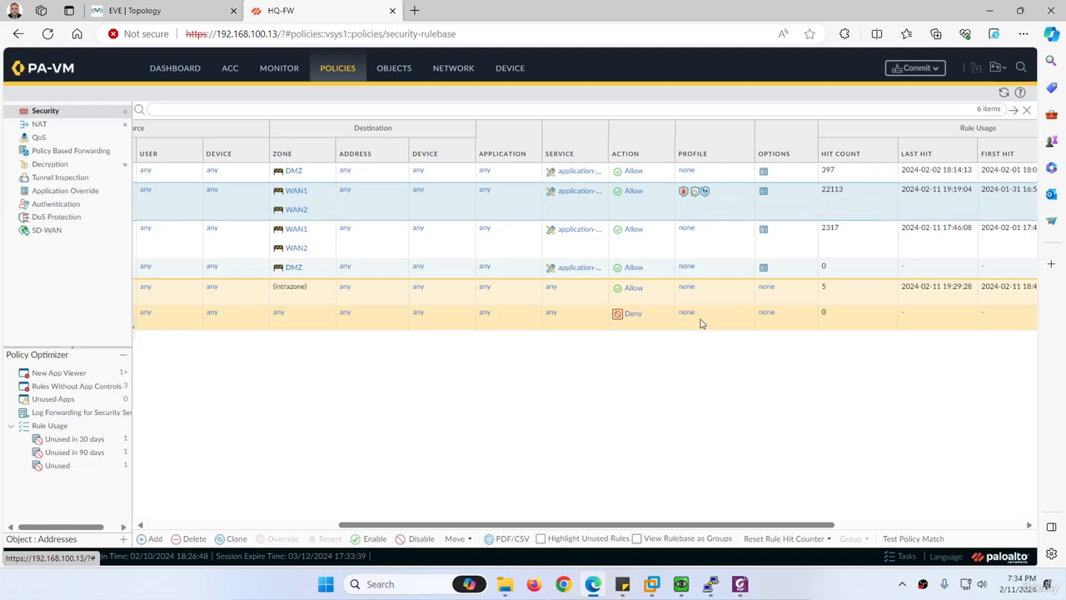
Step: Check the security rule columns and commit all changes to the firewall
left_click_drag(582, 526, 349, 521)
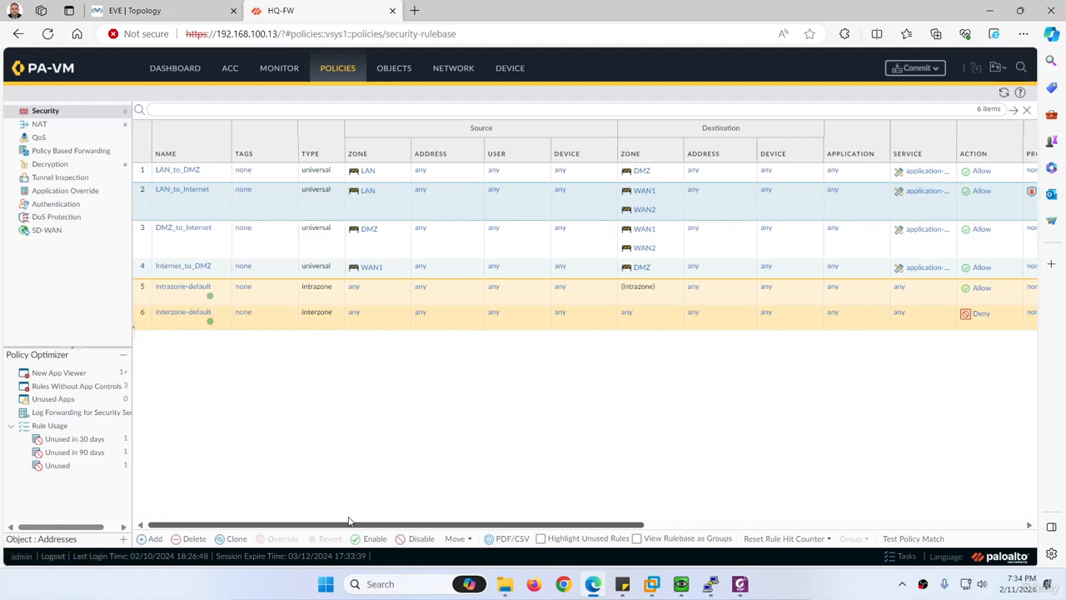
left_click_drag(440, 528, 698, 514)
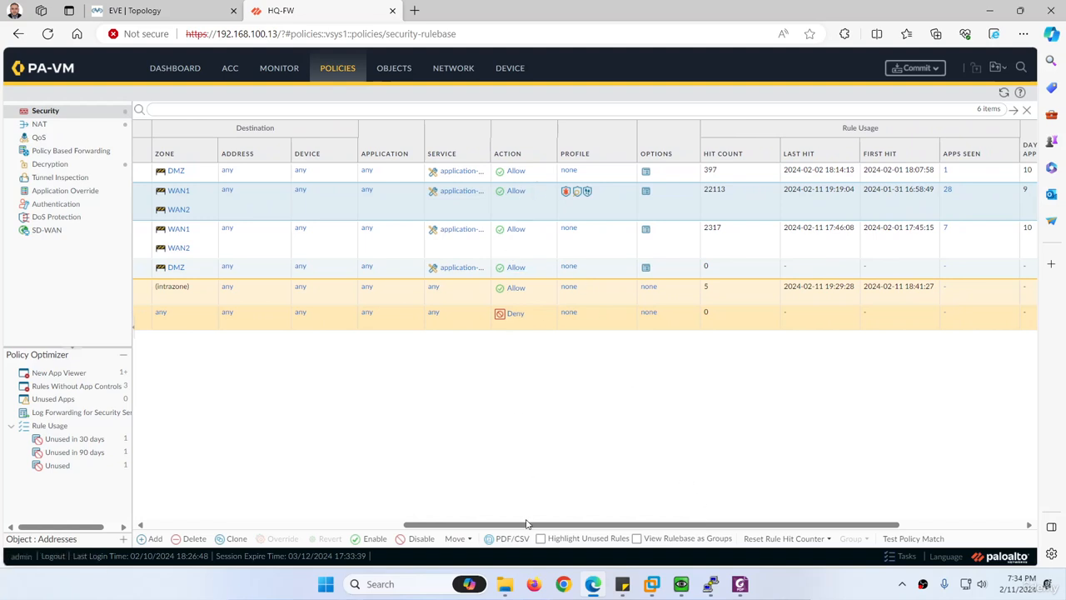
left_click_drag(527, 523, 209, 478)
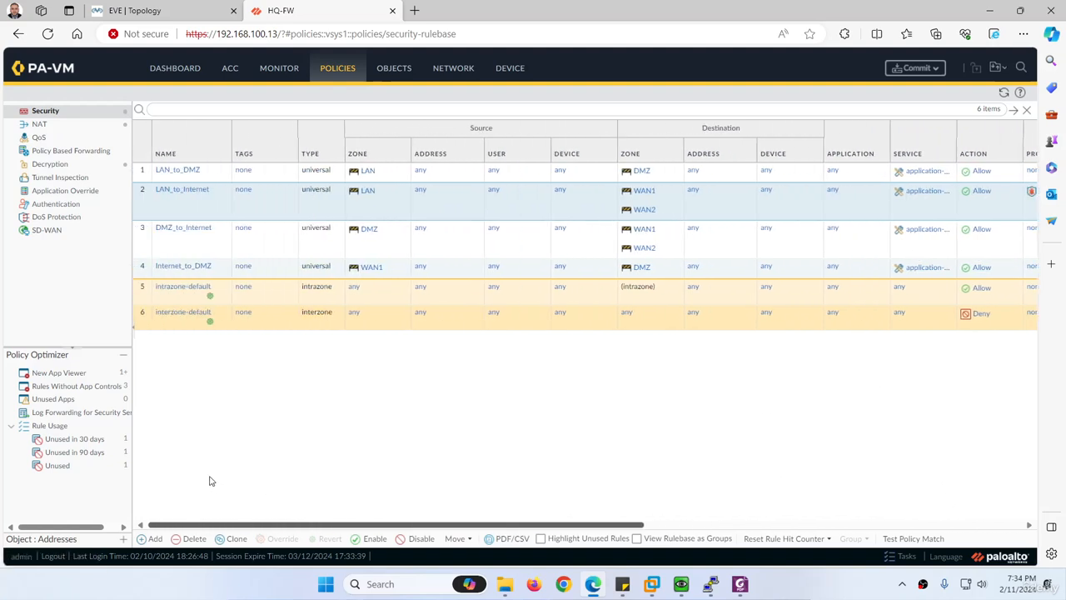
left_click(914, 70)
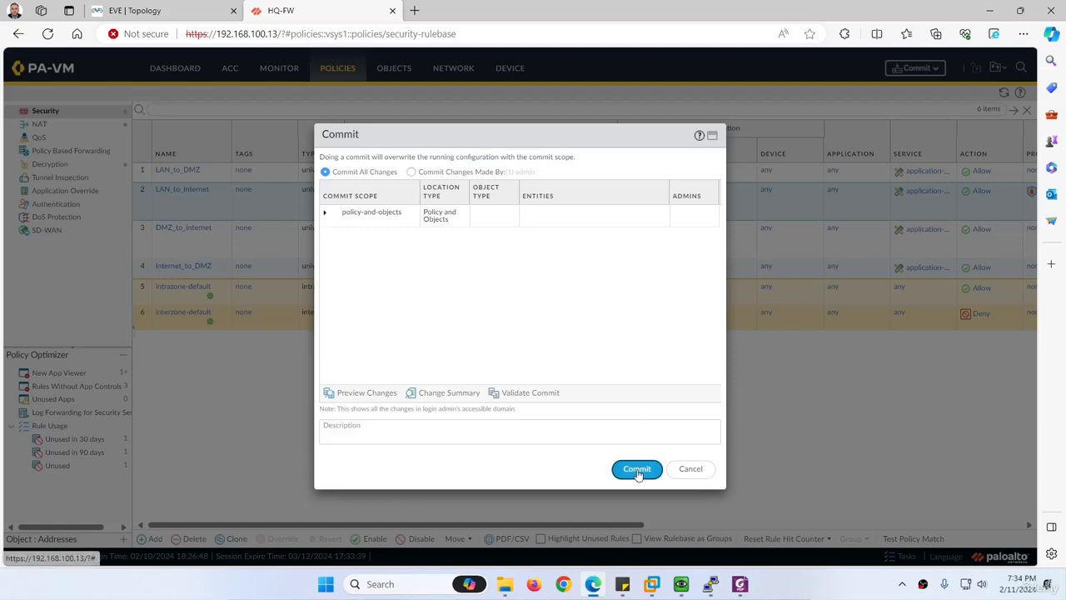
left_click(637, 469)
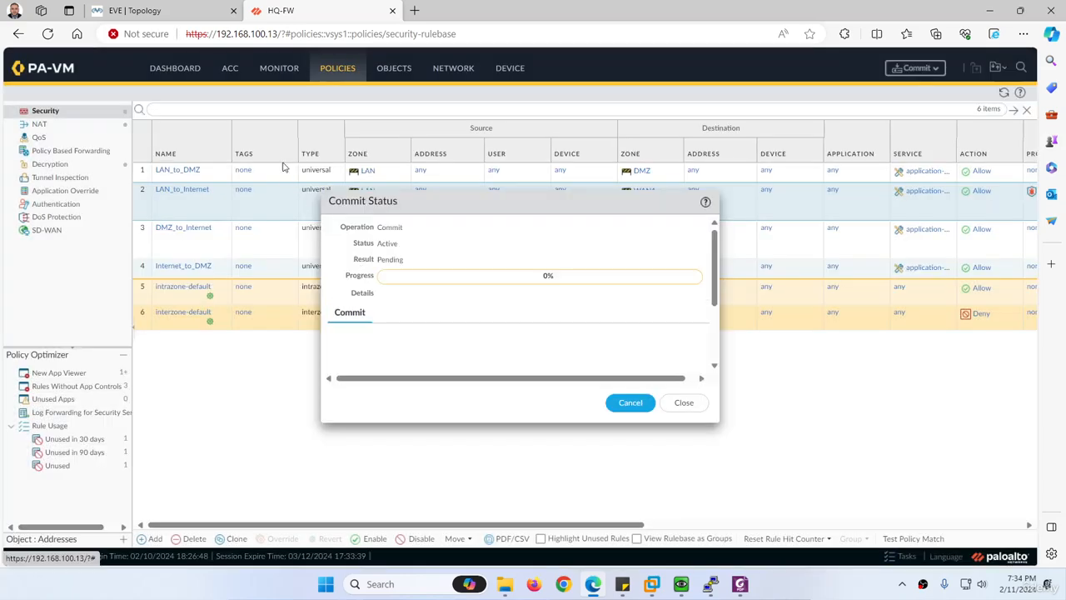
Step: Open the Threat log, move the commit status dialog aside, and review the log entries at 100 per page
left_click(283, 68)
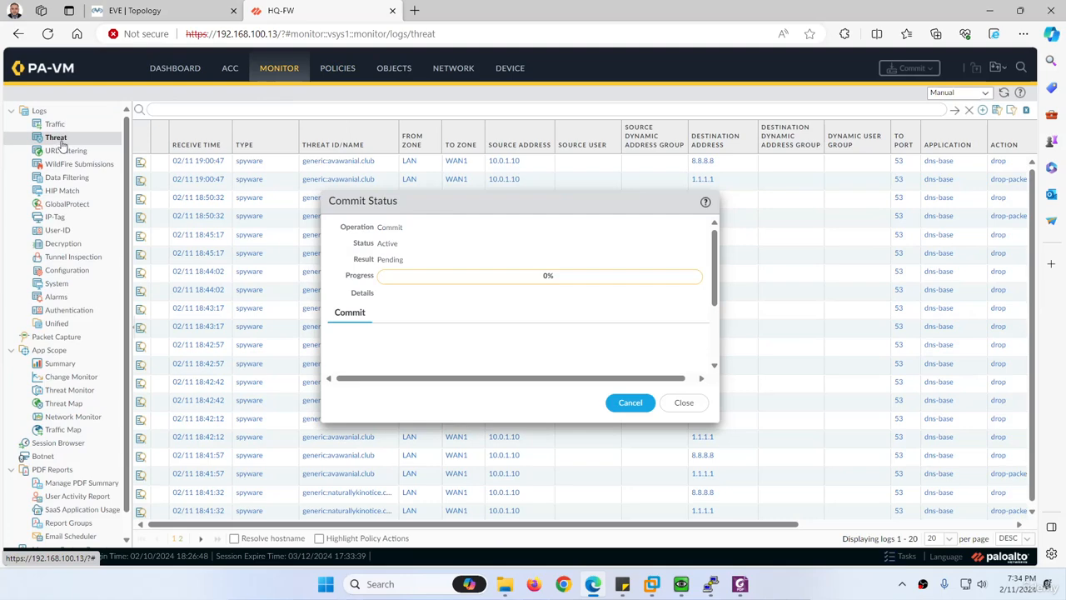
left_click_drag(458, 203, 651, 190)
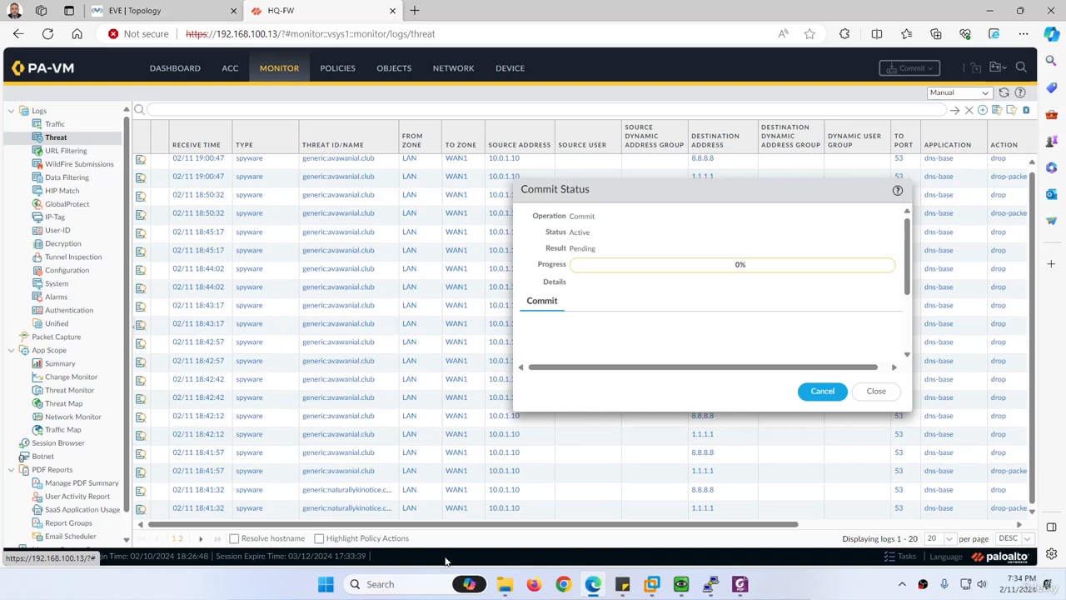
left_click(945, 538)
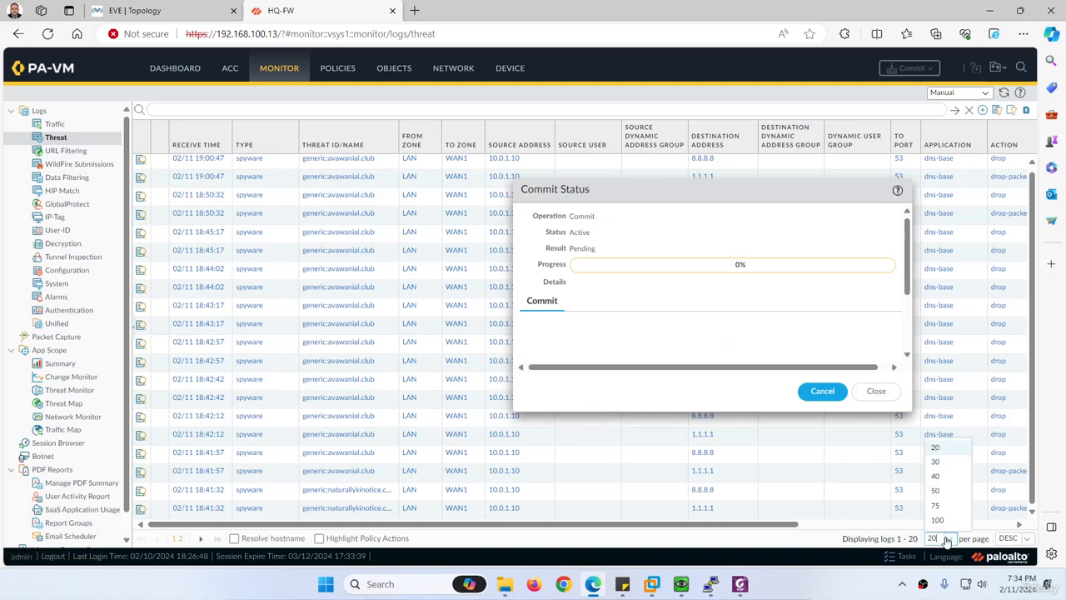
left_click(947, 524)
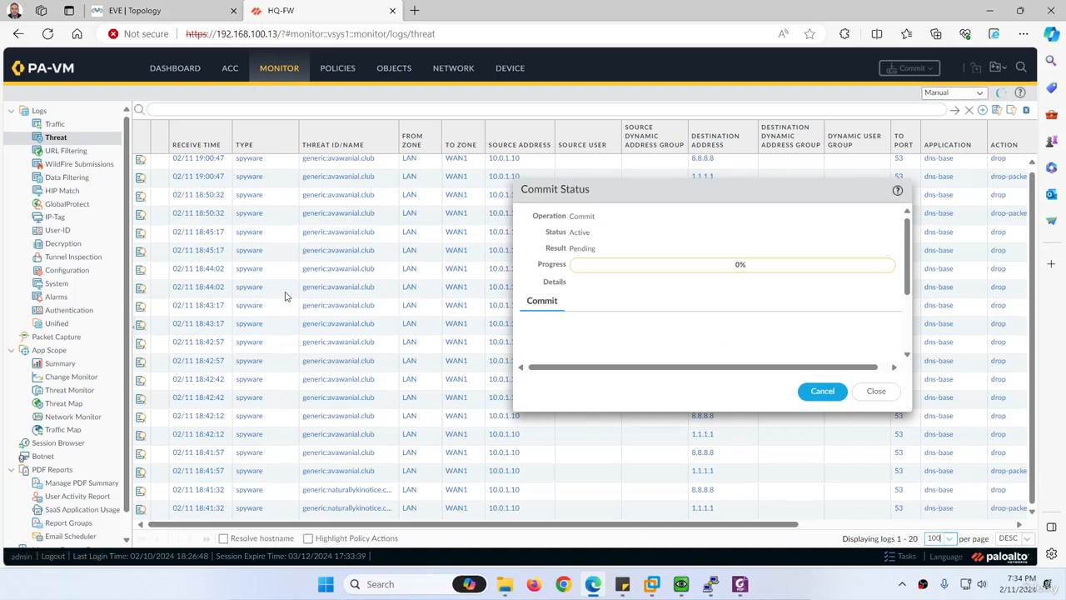
scroll(295, 404, "down", 3)
scroll(295, 404, "down", 1)
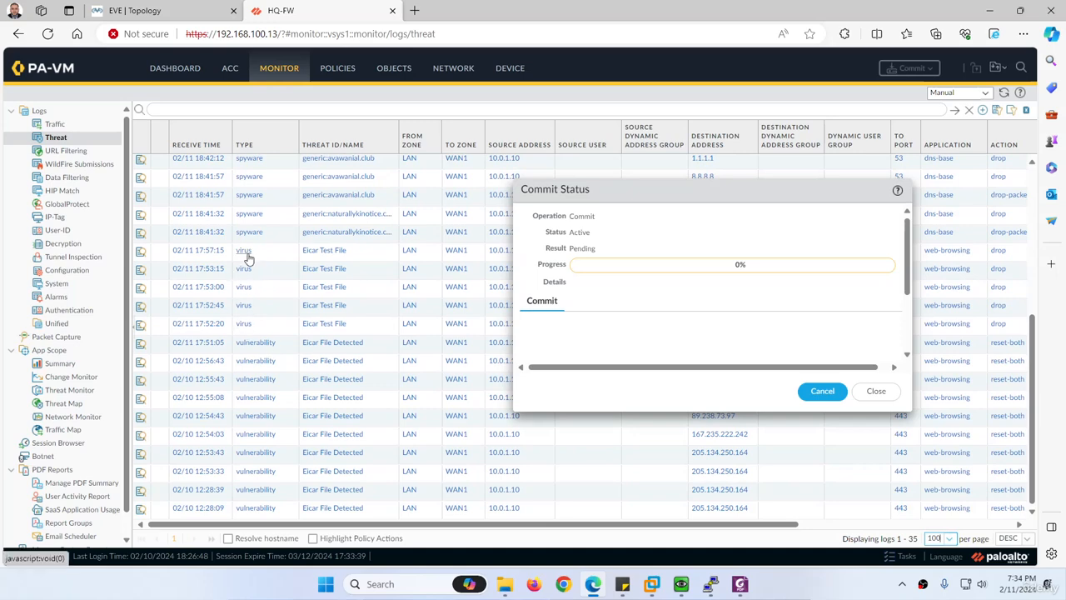
scroll(247, 259, "up", 5)
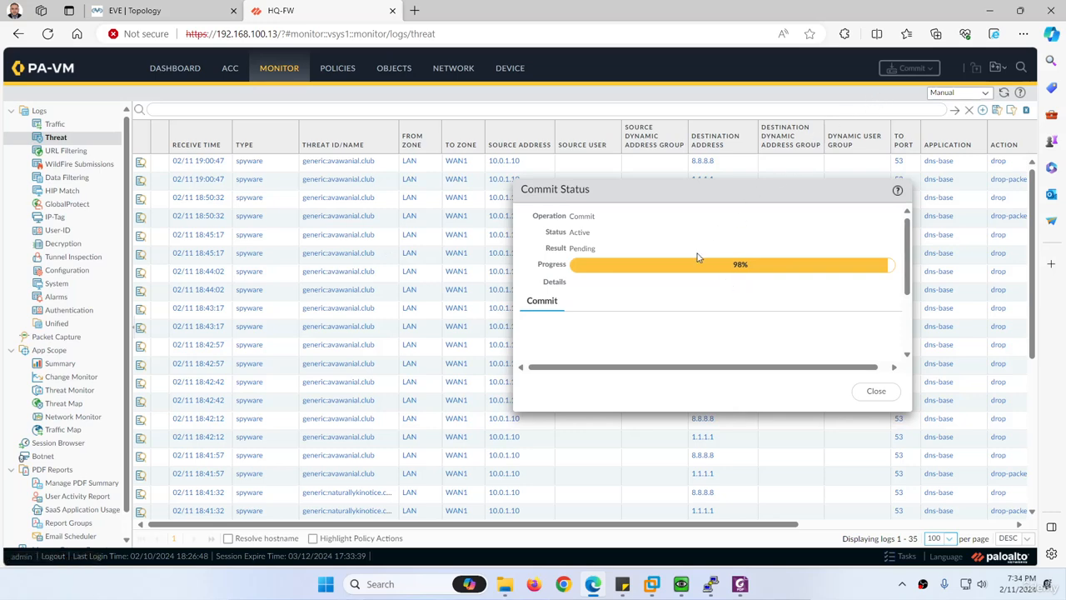
Step: Switch to the Attacker virtual machine from the EVE topology, log in to Kali with the account password and open a terminal
left_click(185, 18)
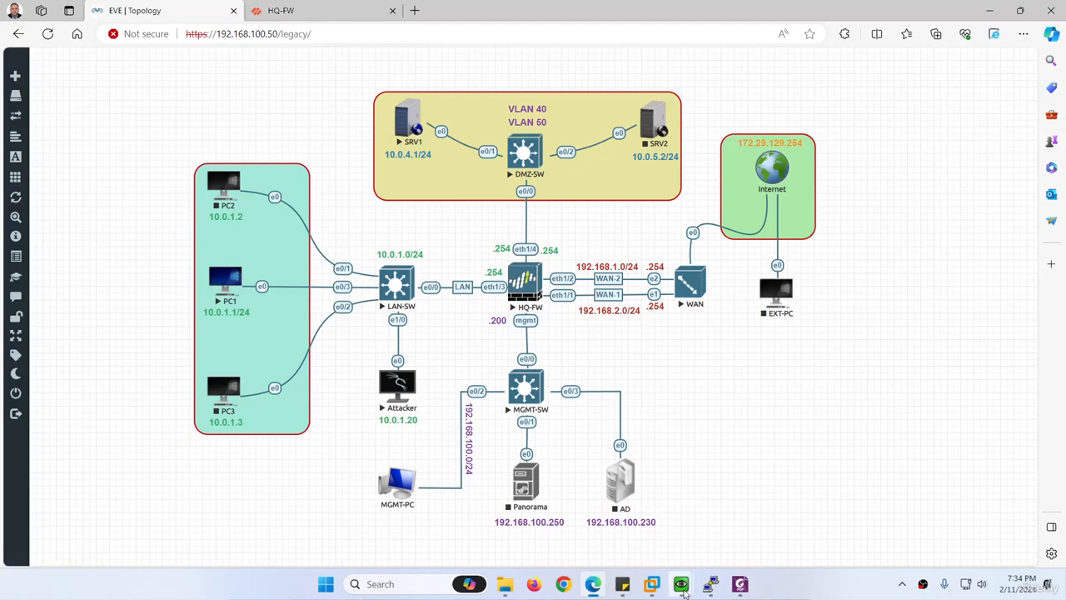
mouse_move(683, 587)
left_click(713, 514)
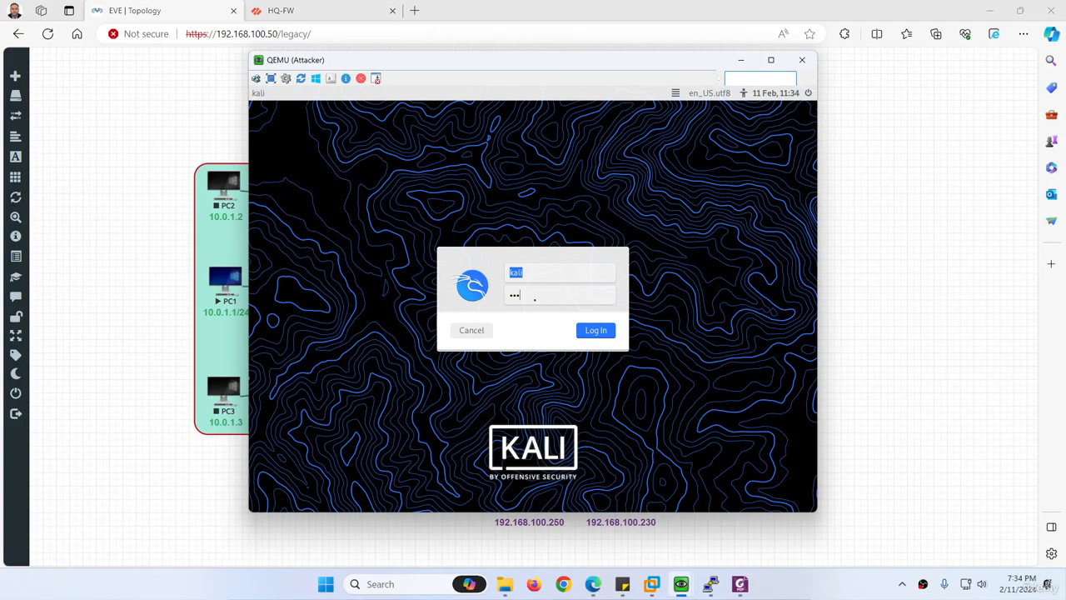
key("Return")
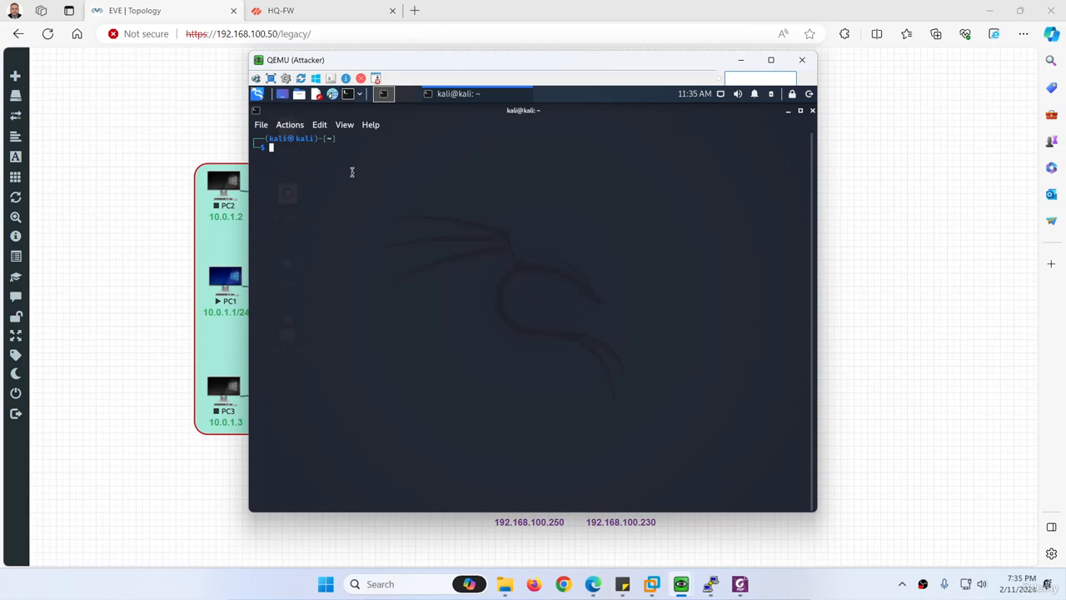
Step: Try su, and use sudo su with the account password to get a root shell in the Kali terminal
key("Tab")
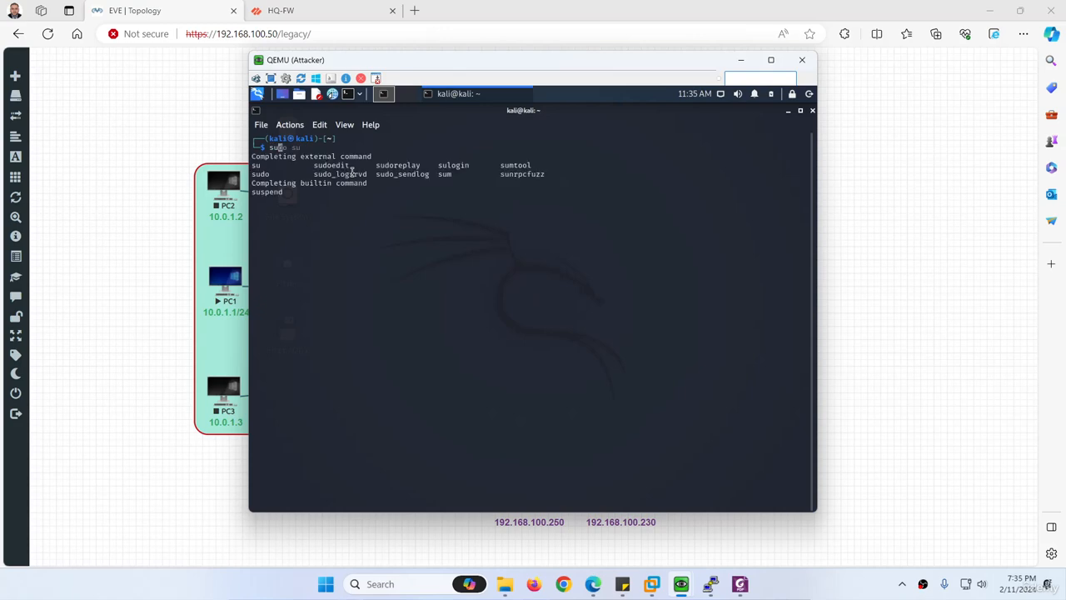
key("Return")
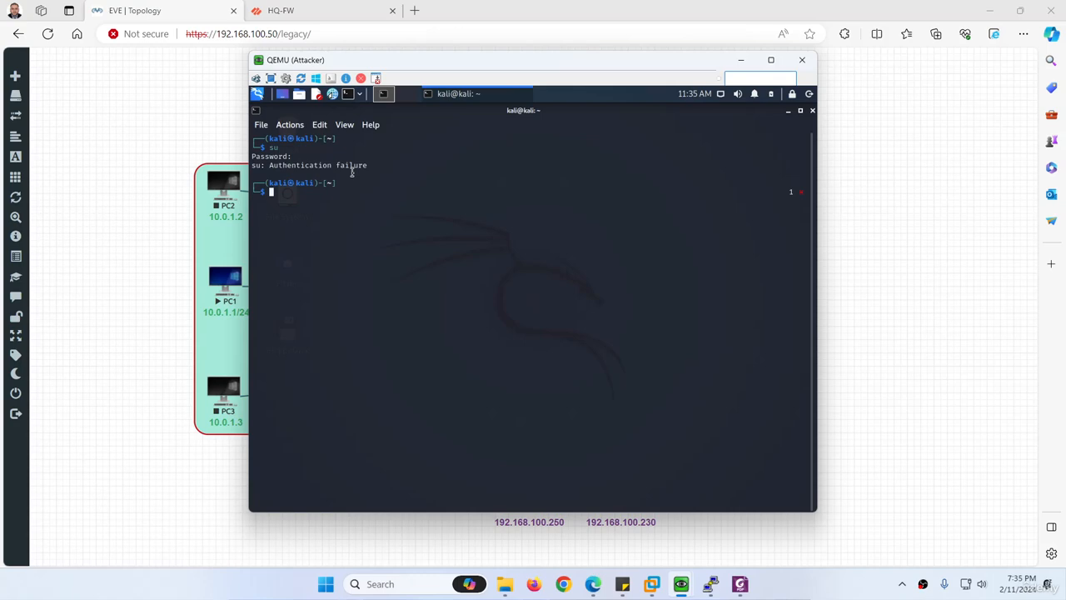
type("sudo su")
key("Return")
key("Return")
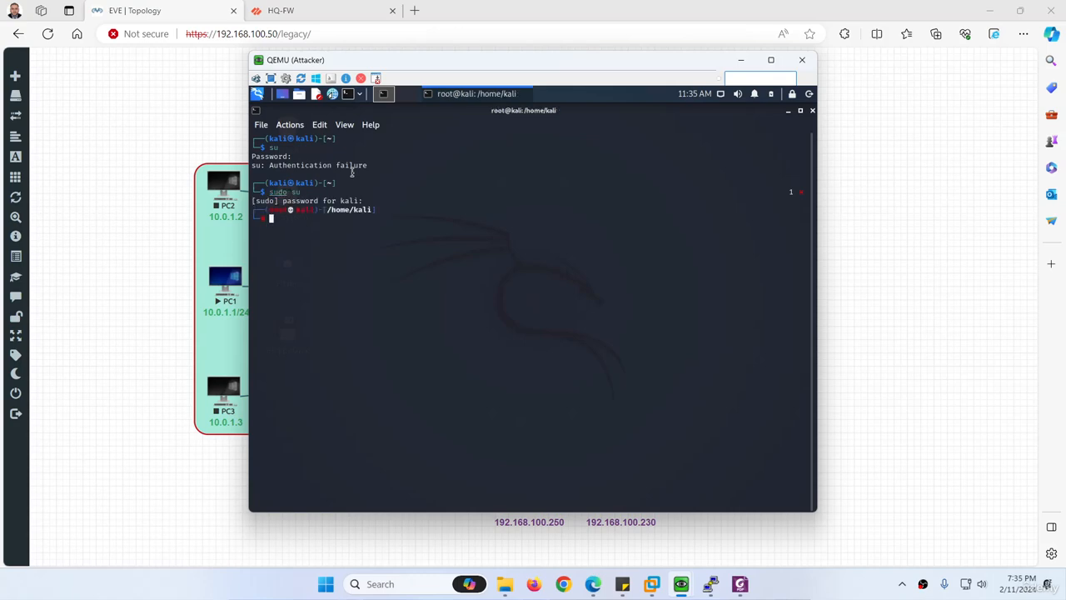
Step: Enlarge the Kali terminal's text by several zoom levels and clear its screen
key("ctrl+l")
key("Return")
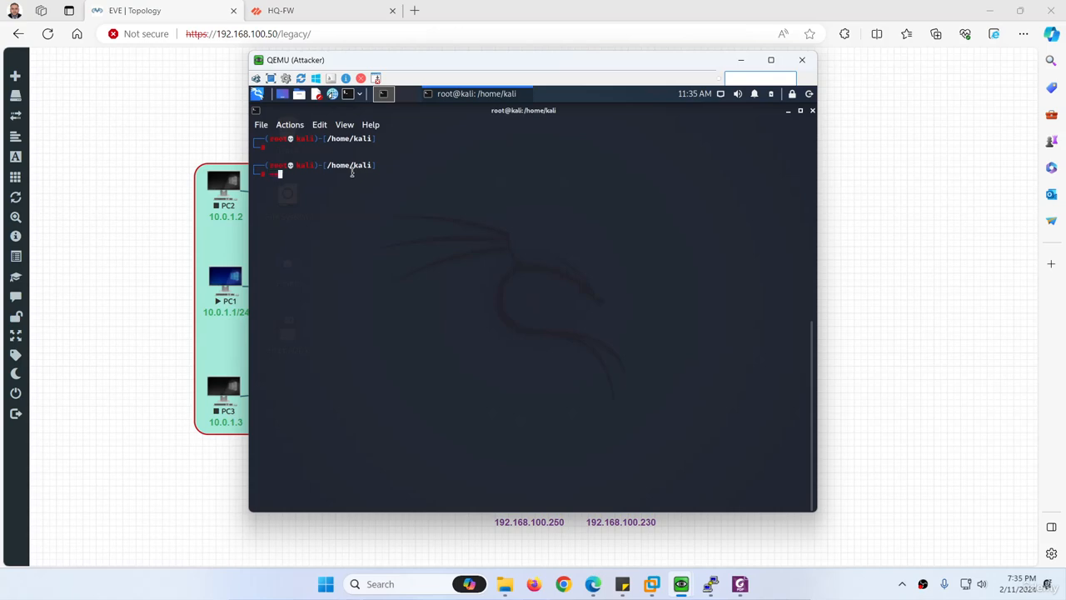
key("ctrl+plus")
key("ctrl+plus")
key("ctrl+plus")
key("ctrl+plus")
key("ctrl+plus")
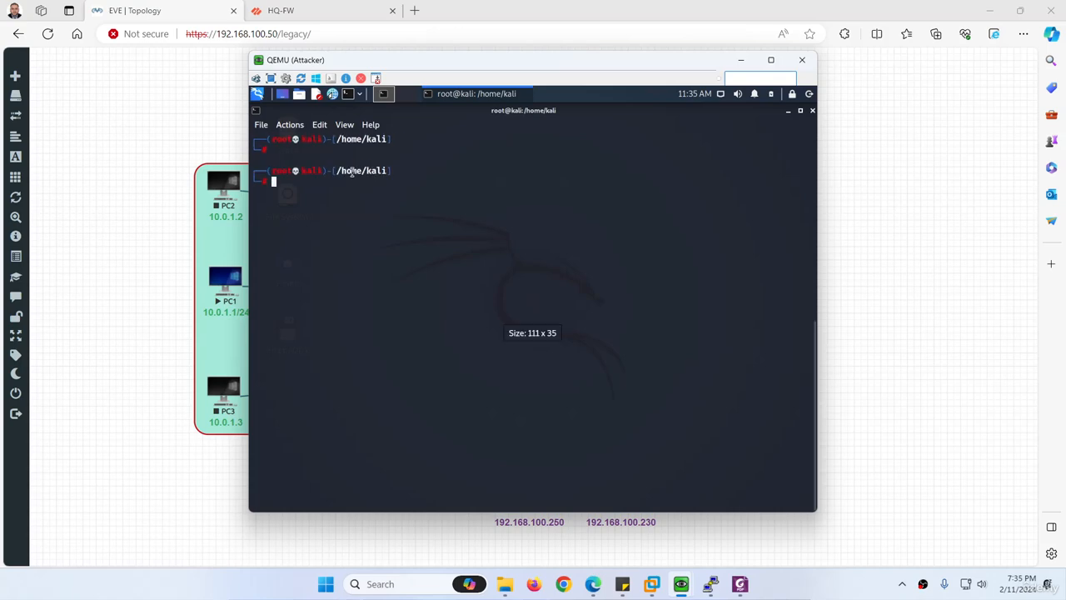
key("ctrl+l")
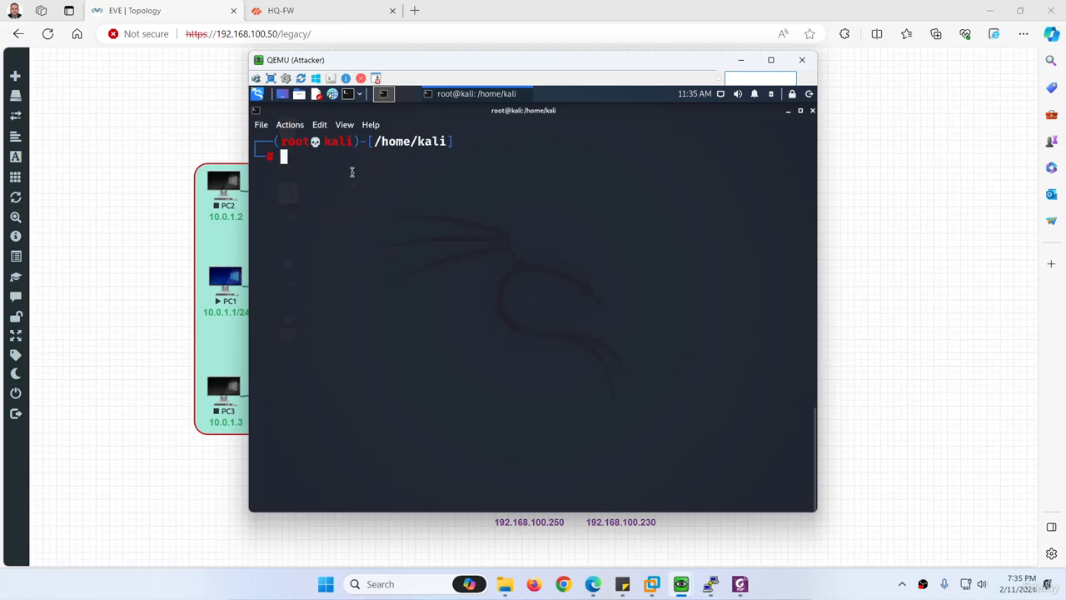
Step: Switch to Vulnerability Protection Lab.pdf in Foxit PDF Editor and read the Testing and Verification instructions
left_click(739, 584)
scroll(516, 362, "down", 3)
scroll(504, 354, "down", 10)
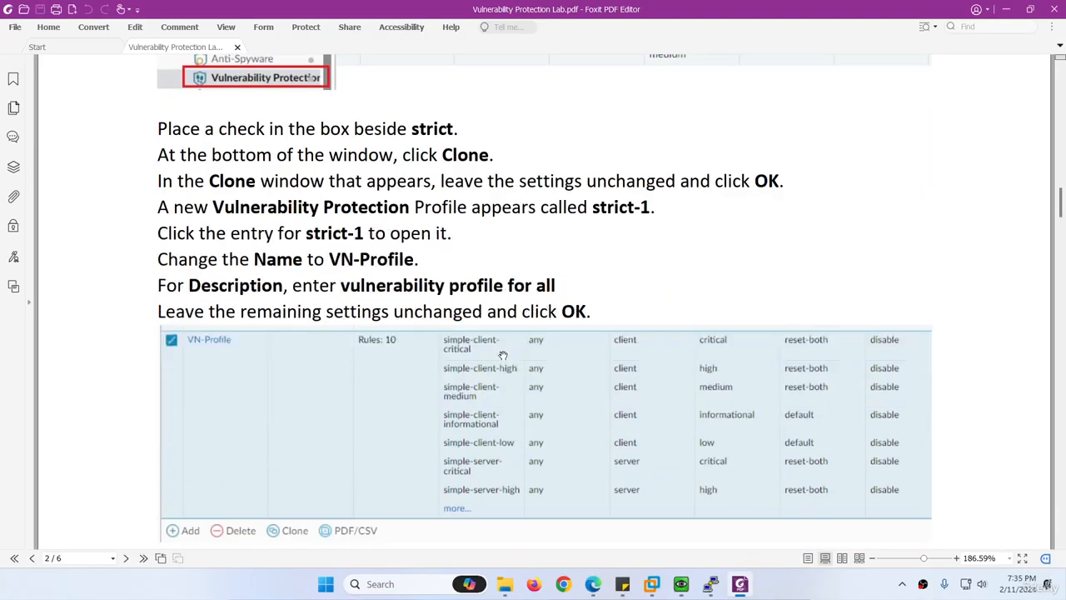
scroll(491, 364, "down", 15)
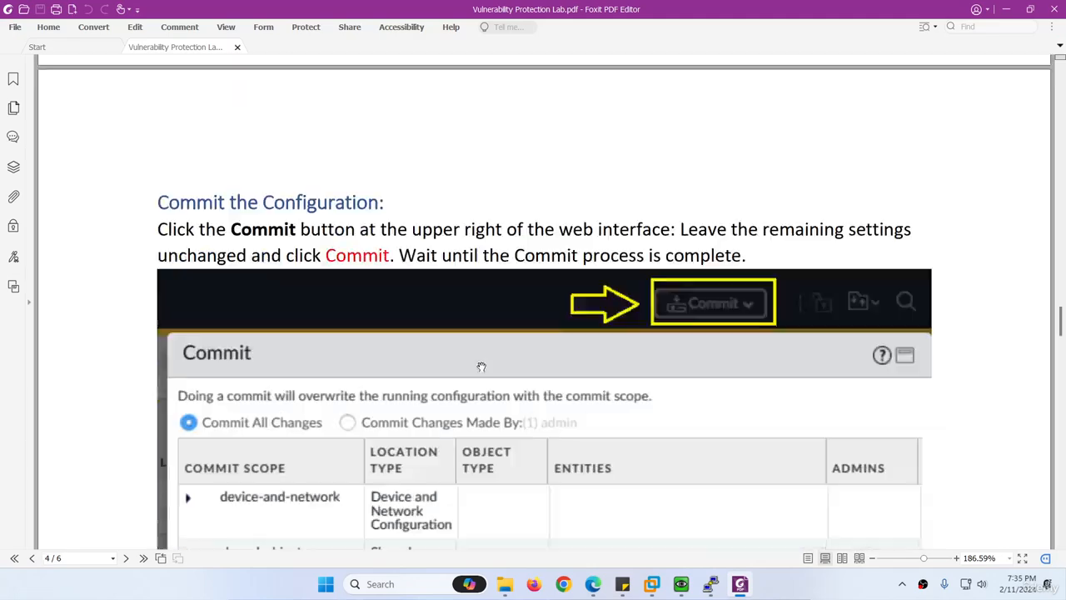
scroll(446, 361, "down", 10)
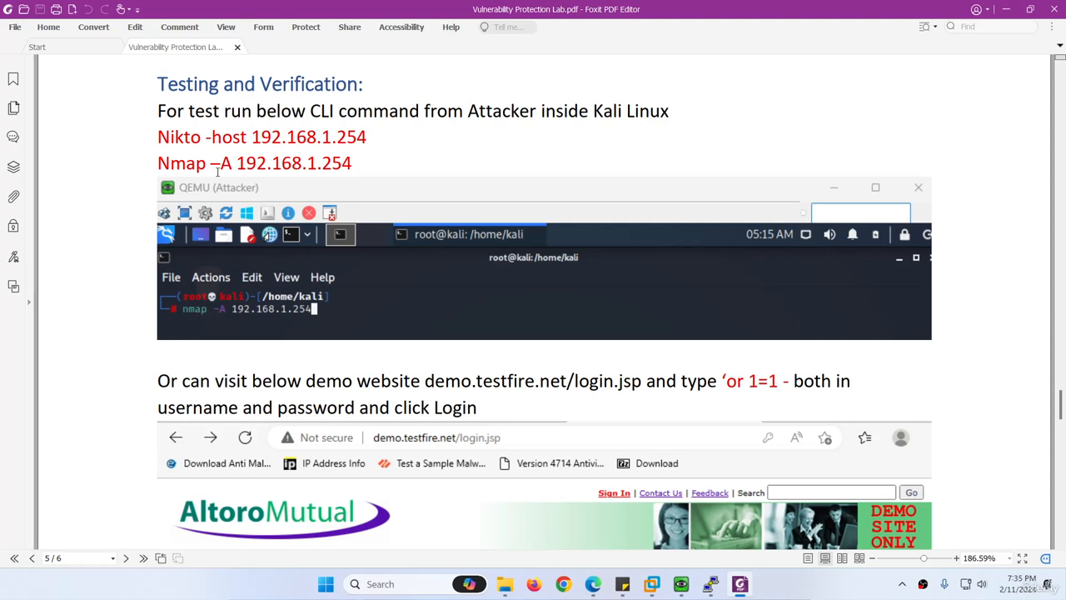
scroll(308, 291, "down", 3)
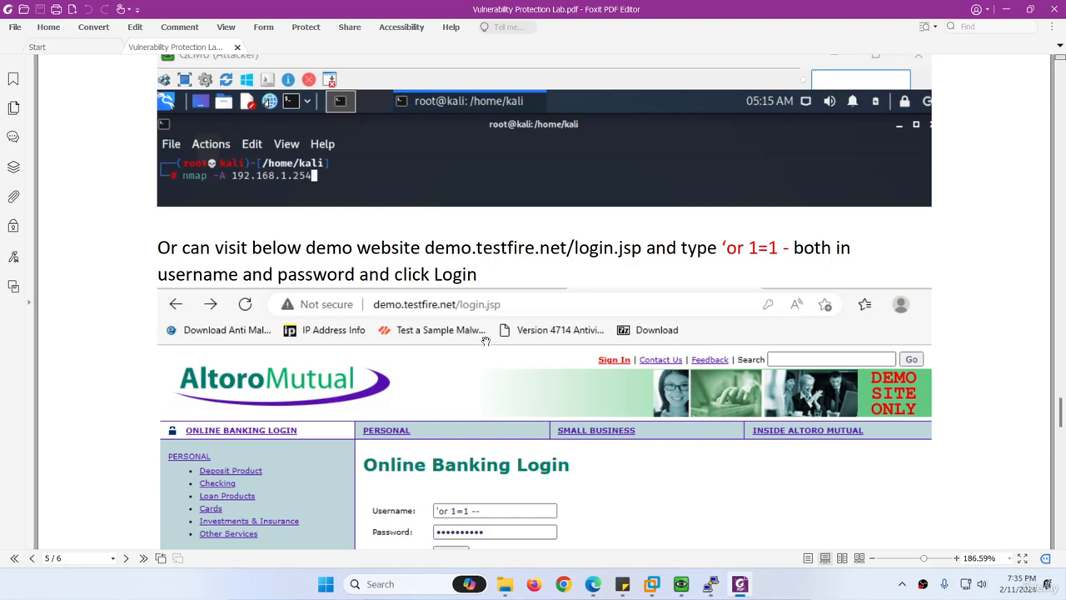
scroll(487, 337, "down", 15)
scroll(397, 324, "down", 6)
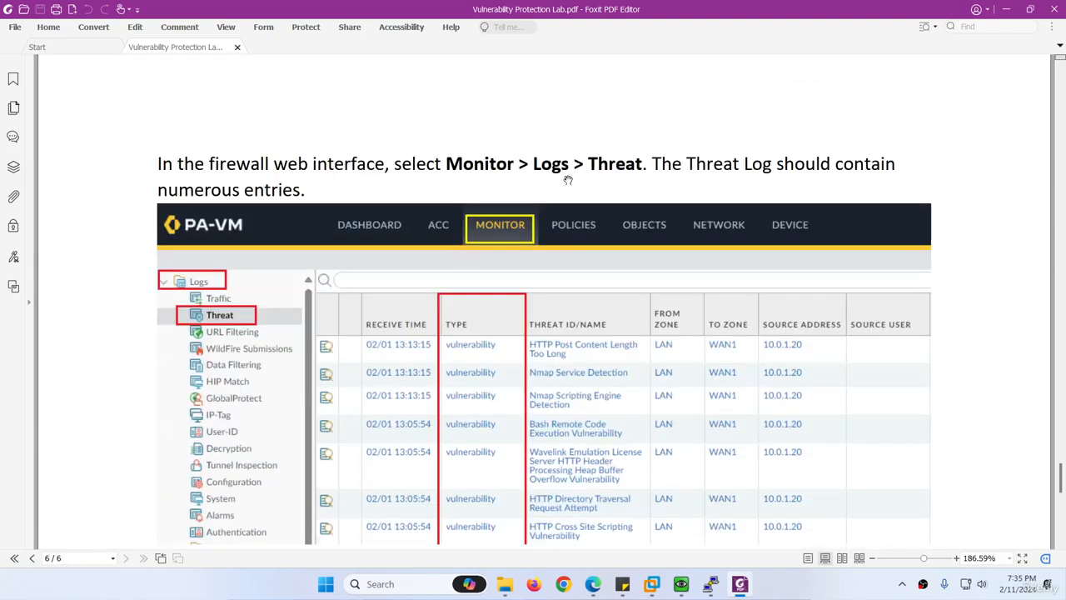
scroll(520, 288, "up", 16)
scroll(377, 241, "up", 10)
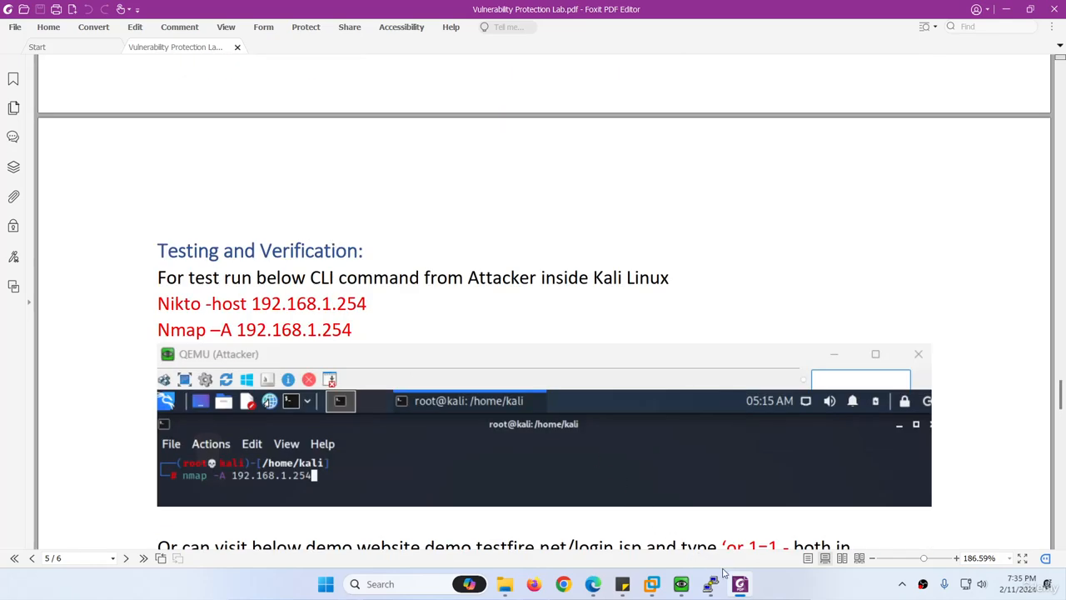
Step: Switch to the Attacker virtual machine and begin the command nikto -host in its Kali root terminal
mouse_move(682, 584)
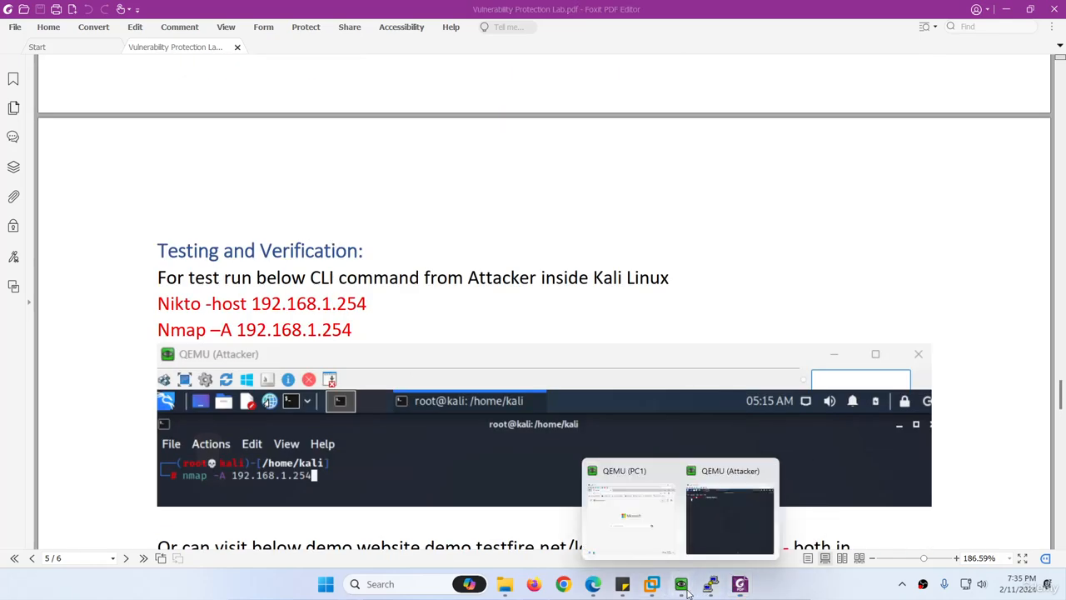
left_click(726, 526)
type("n")
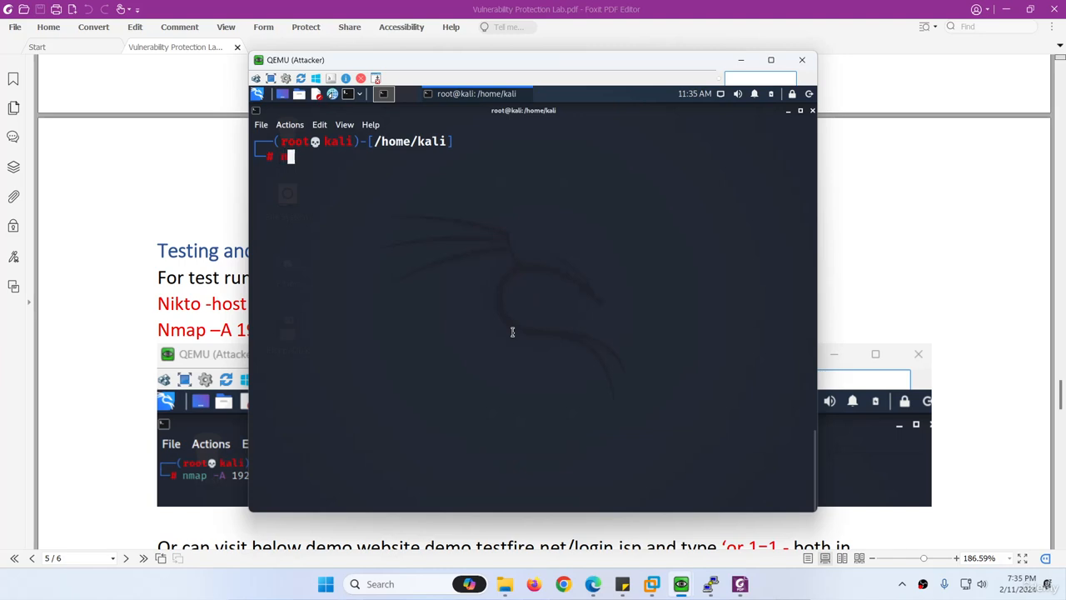
type("ikto -host")
Step: Look up the LAN1 interface address in the WAN node's console from the EVE topology, and disconnect that session
left_click(593, 585)
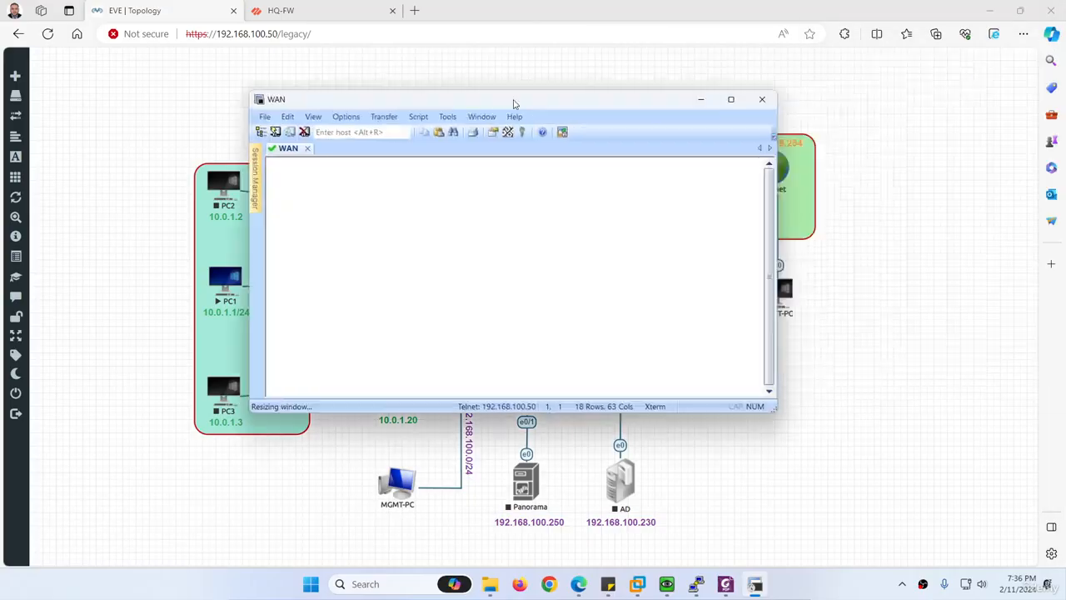
left_click_drag(512, 104, 475, 91)
double_click(476, 91)
key("Return")
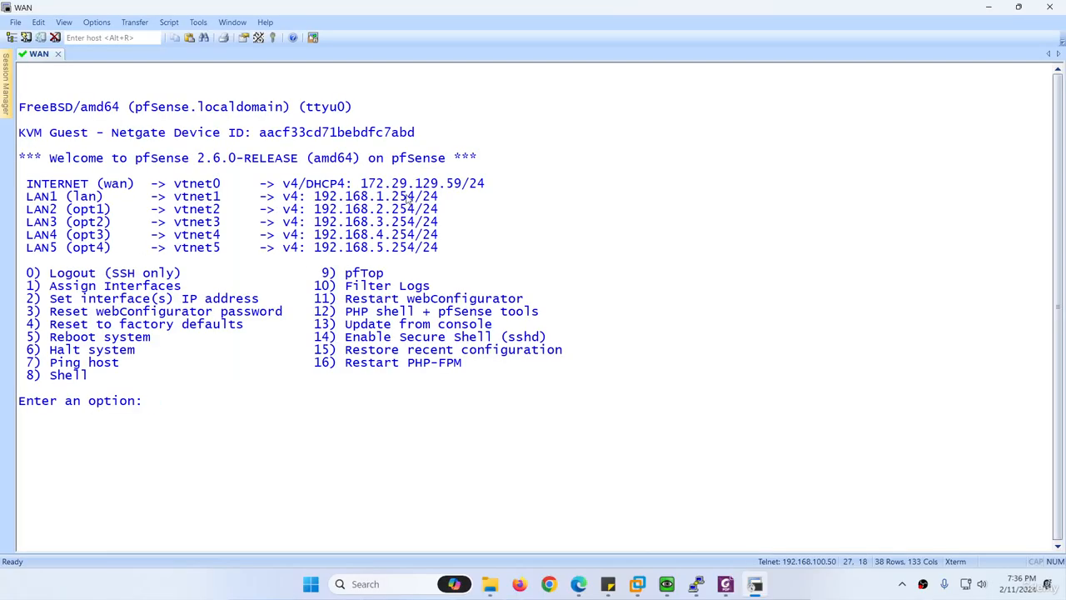
left_click_drag(416, 196, 314, 198)
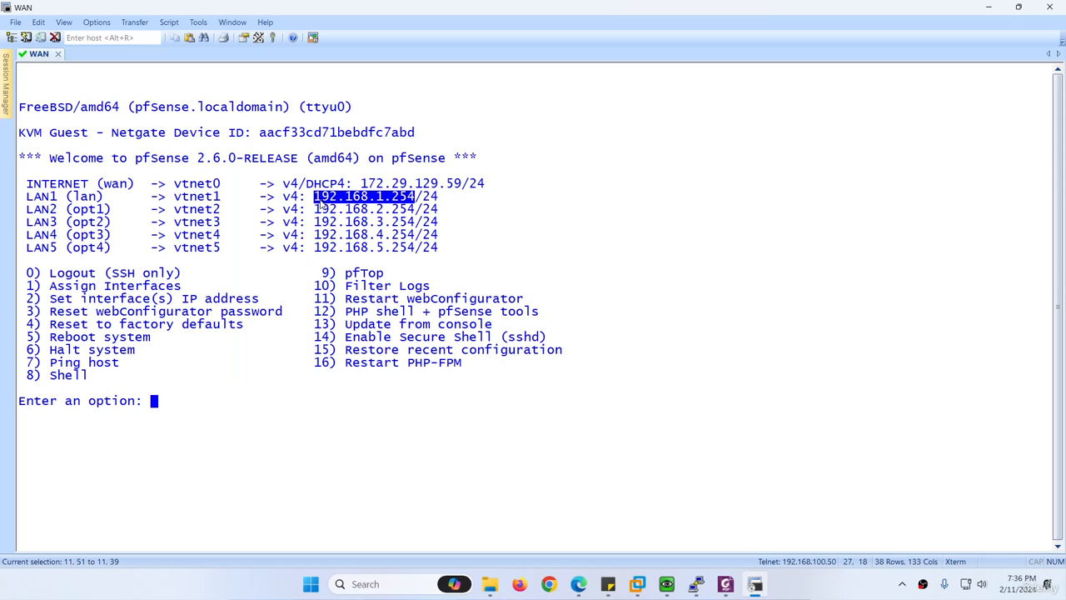
left_click(1046, 8)
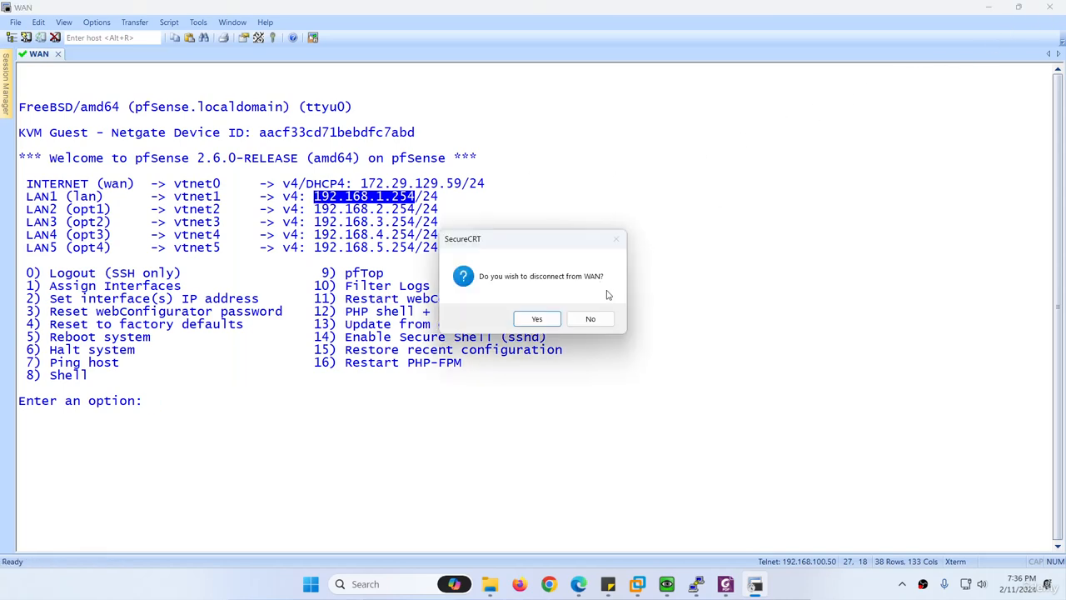
left_click(537, 318)
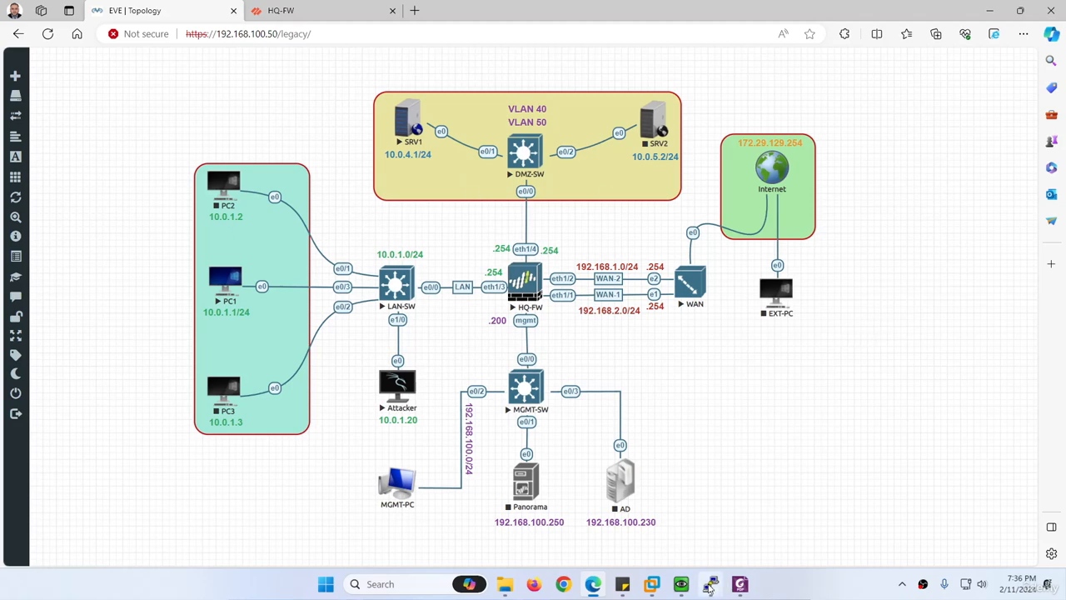
Step: Return to the Attacker machine, complete the nikto command with target 192.168.1.254 and run the scan
mouse_move(710, 588)
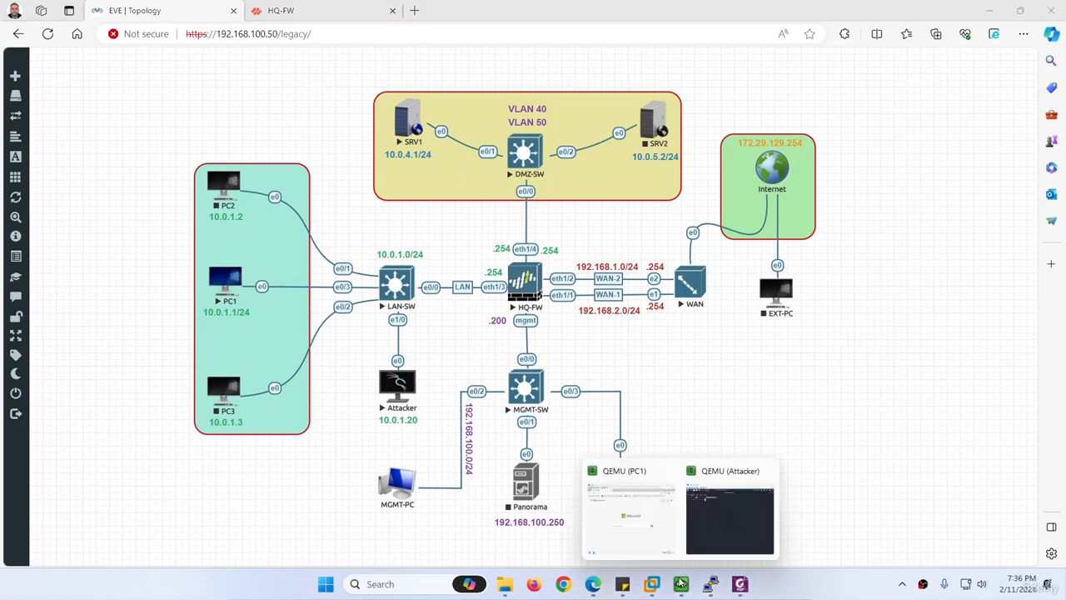
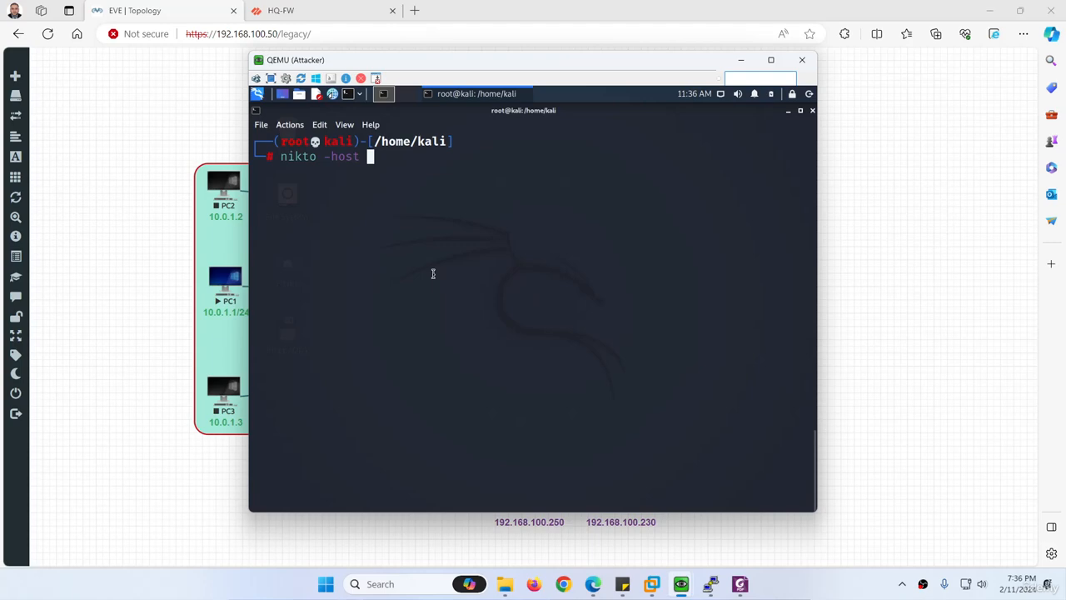
type("192.168.1.254")
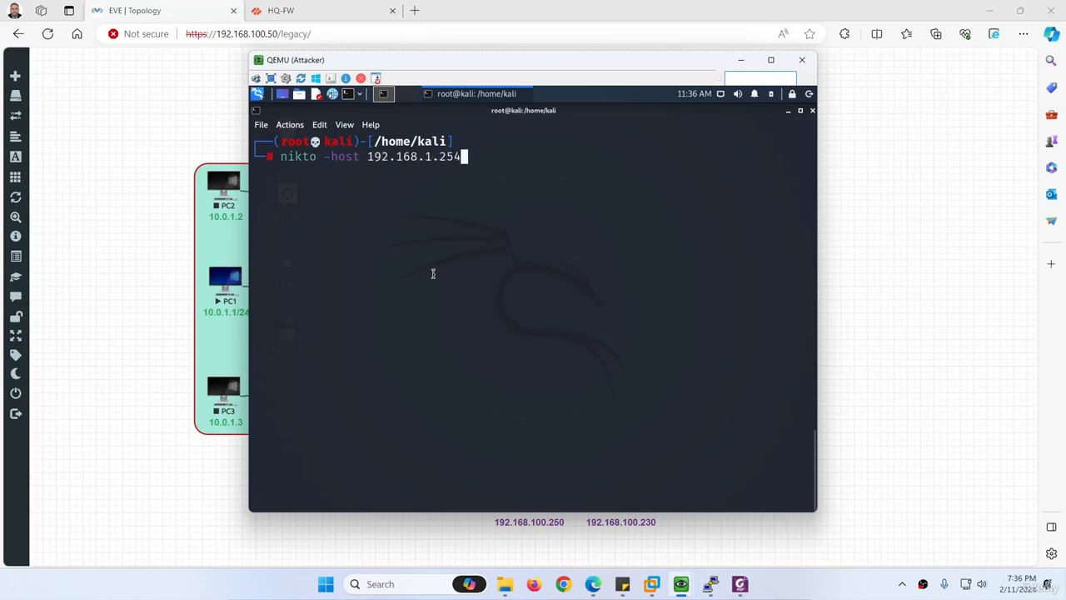
key("Return")
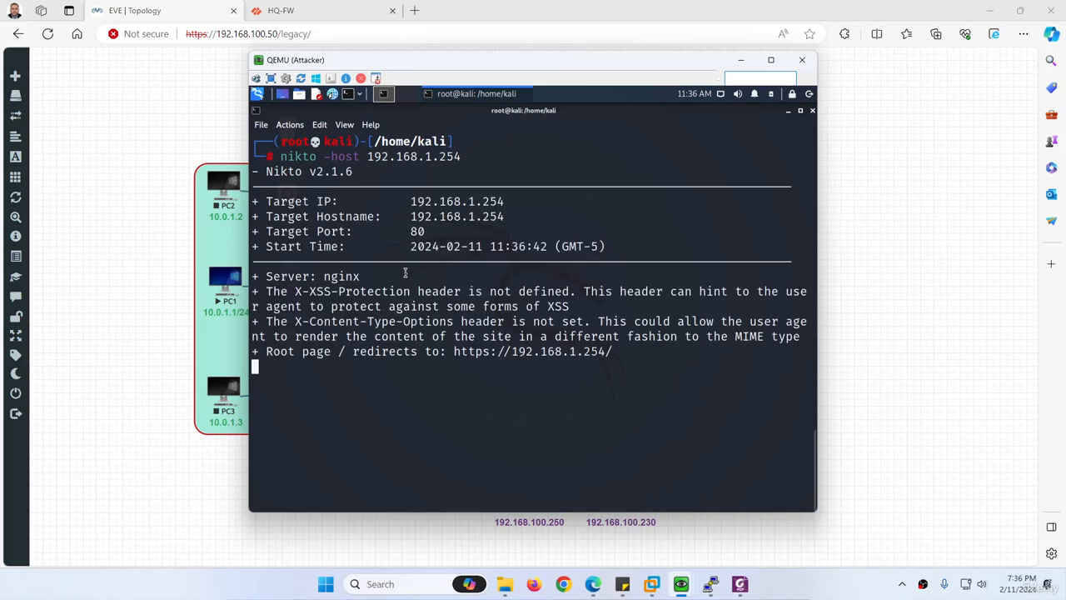
left_click_drag(434, 60, 407, 42)
Step: Clear the Kali terminal and run nmap -A 192.168.1.254, checking the scan option in the lab PDF
key("ctrl+l")
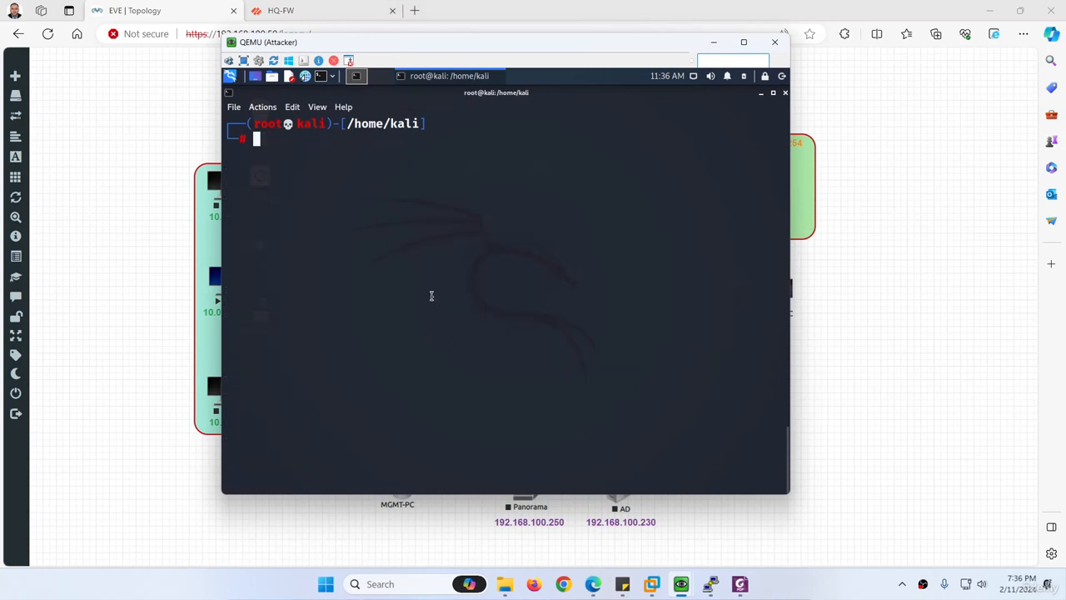
type("na")
key("BackSpace")
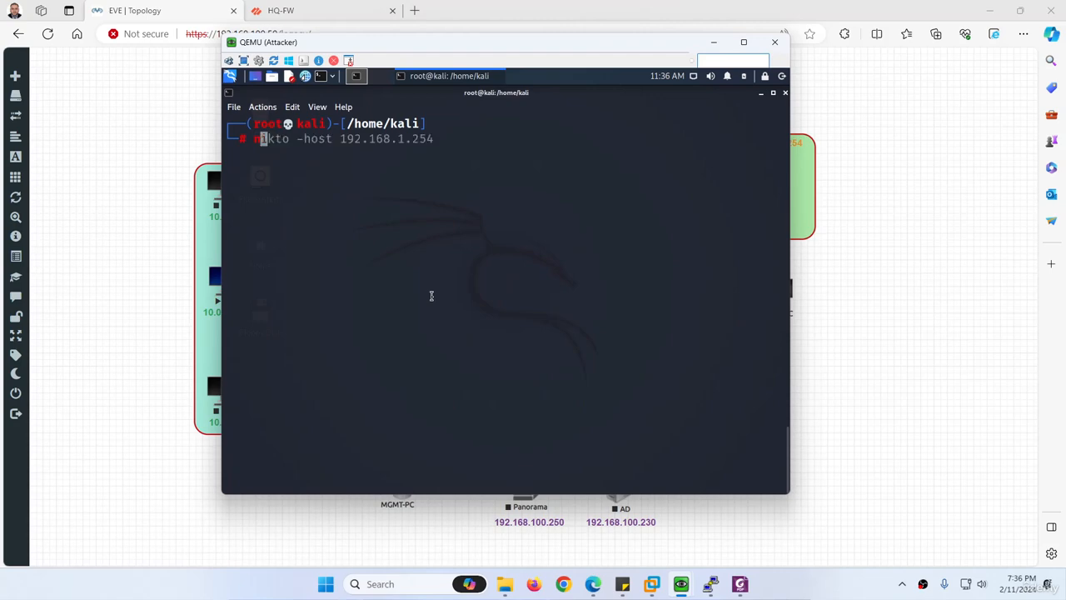
type("map")
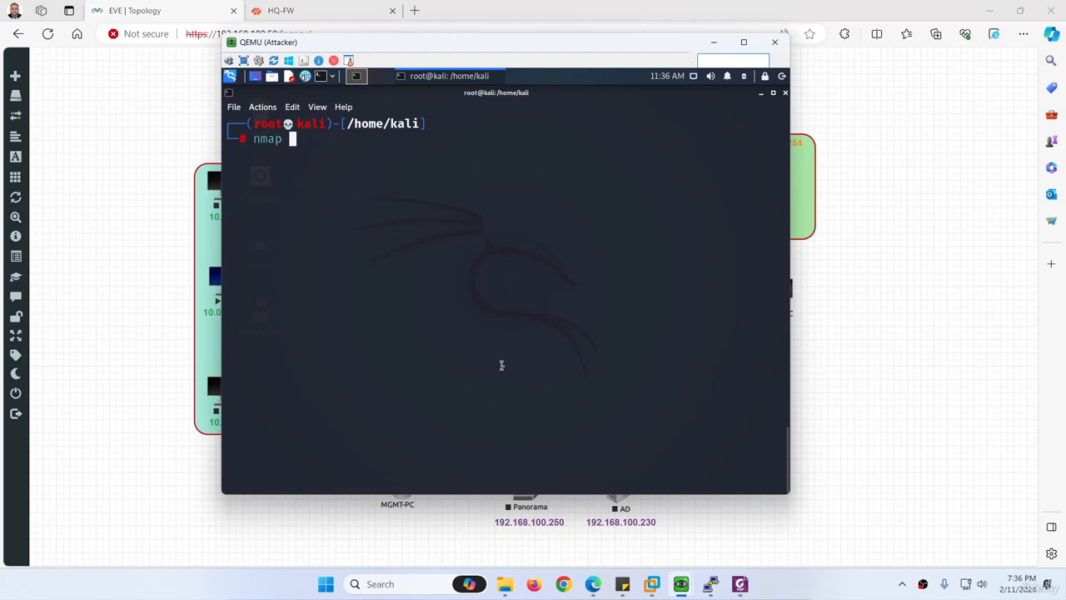
left_click(740, 584)
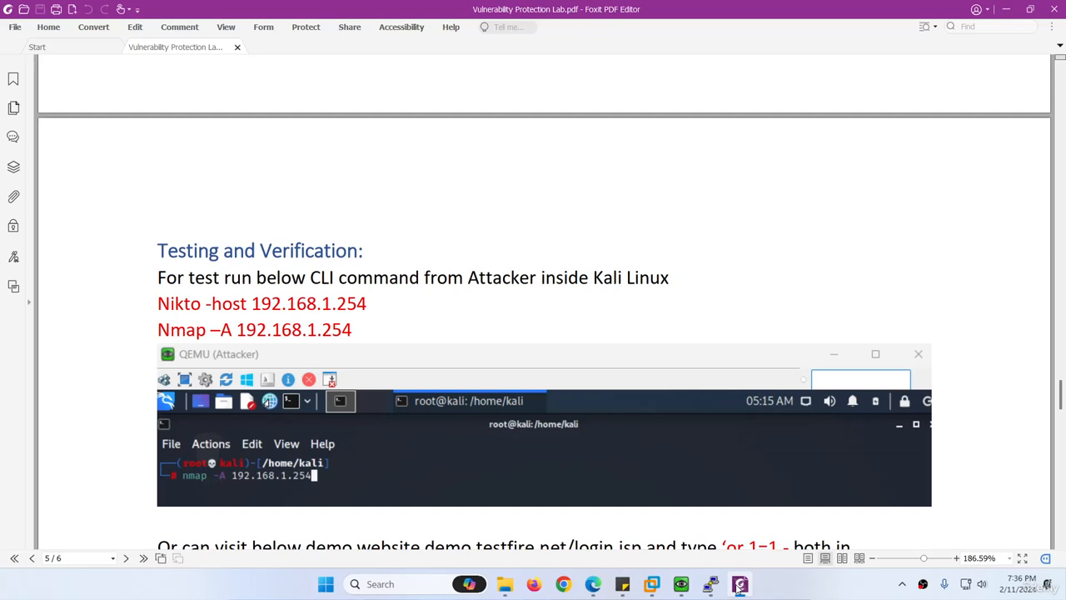
left_click(739, 584)
type("-a")
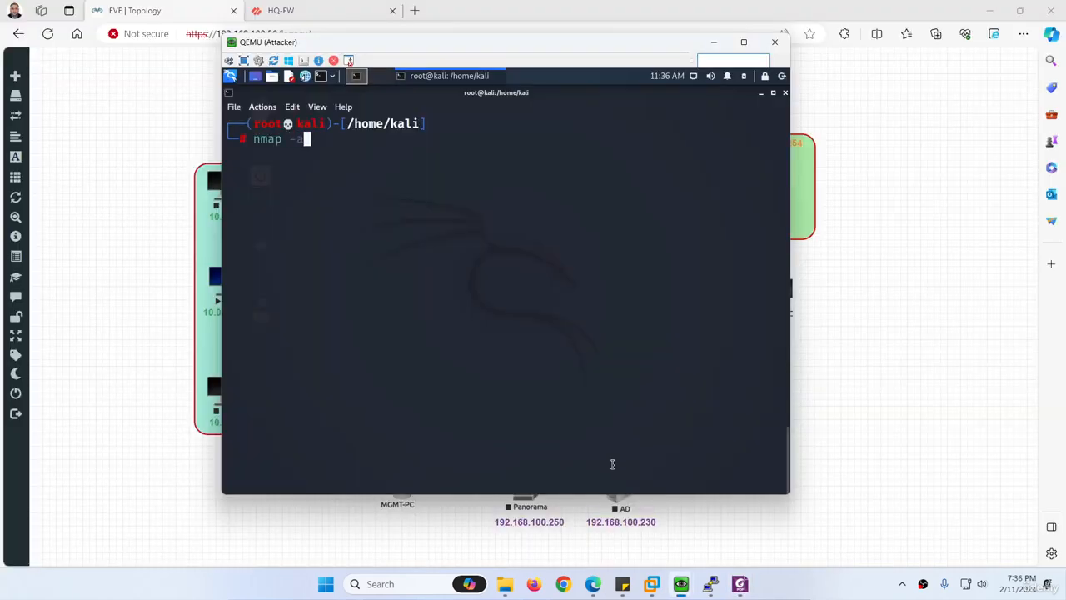
key("BackSpace")
type("A 192.168.")
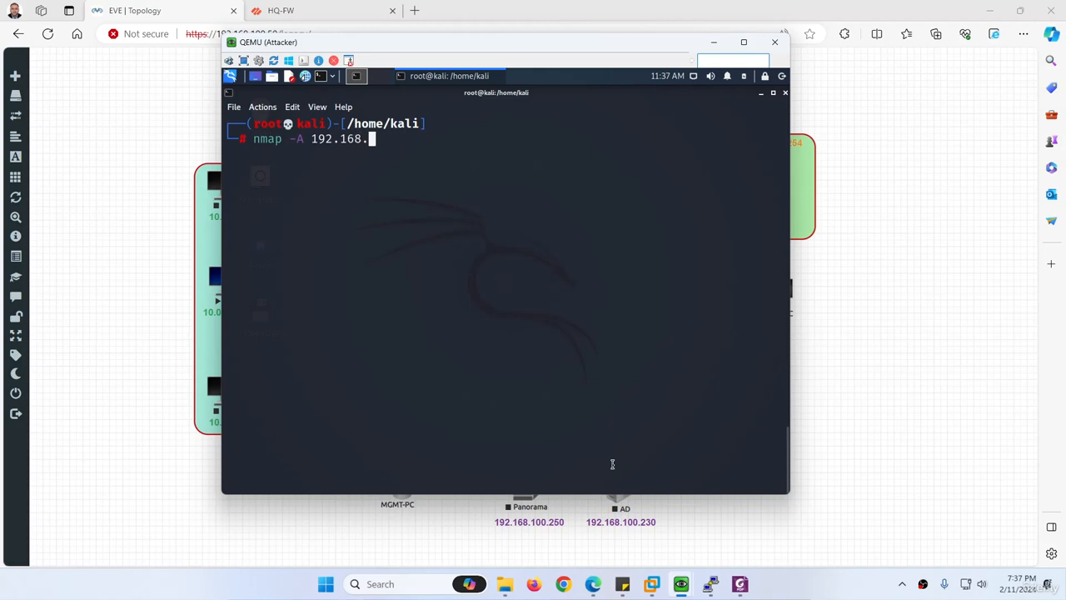
type("1.254")
key("Return")
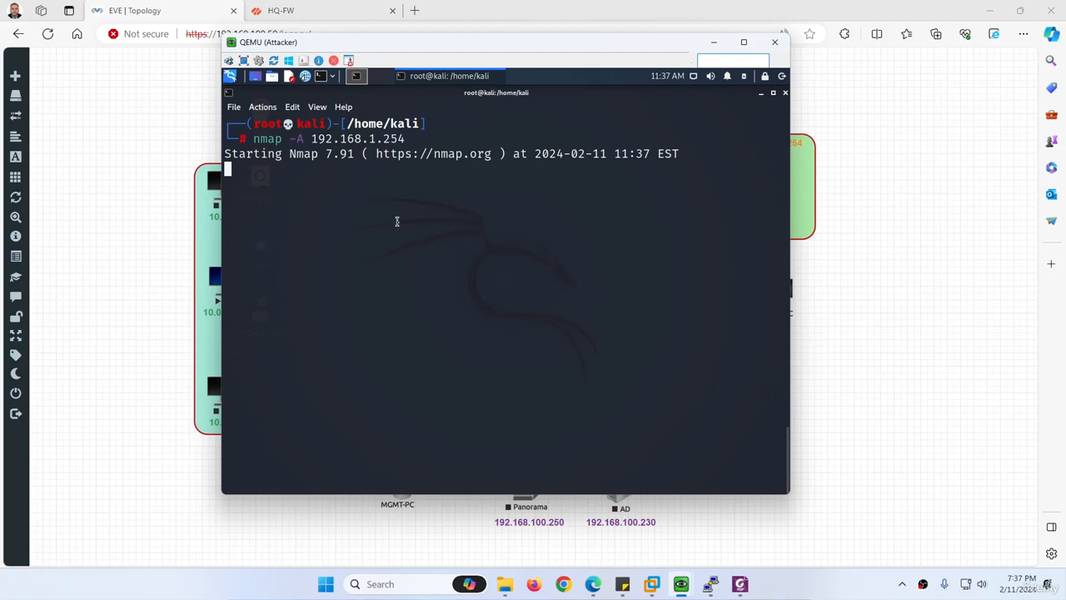
Step: Switch to the HQ-FW firewall's Threat log in the browser, refresh it and review the vulnerability entries from the nikto scan
left_click(317, 13)
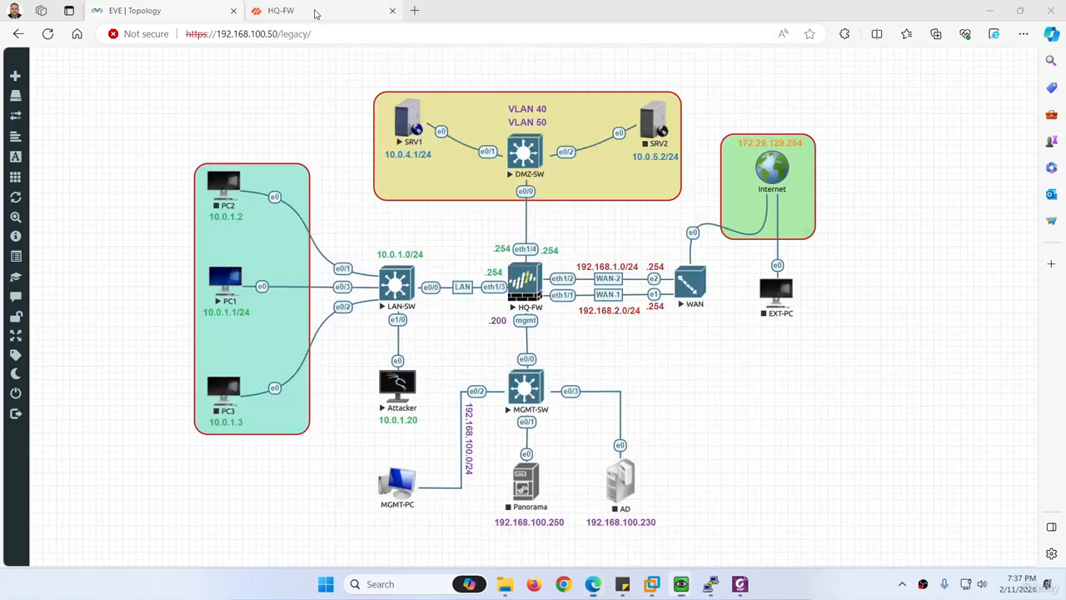
left_click(875, 391)
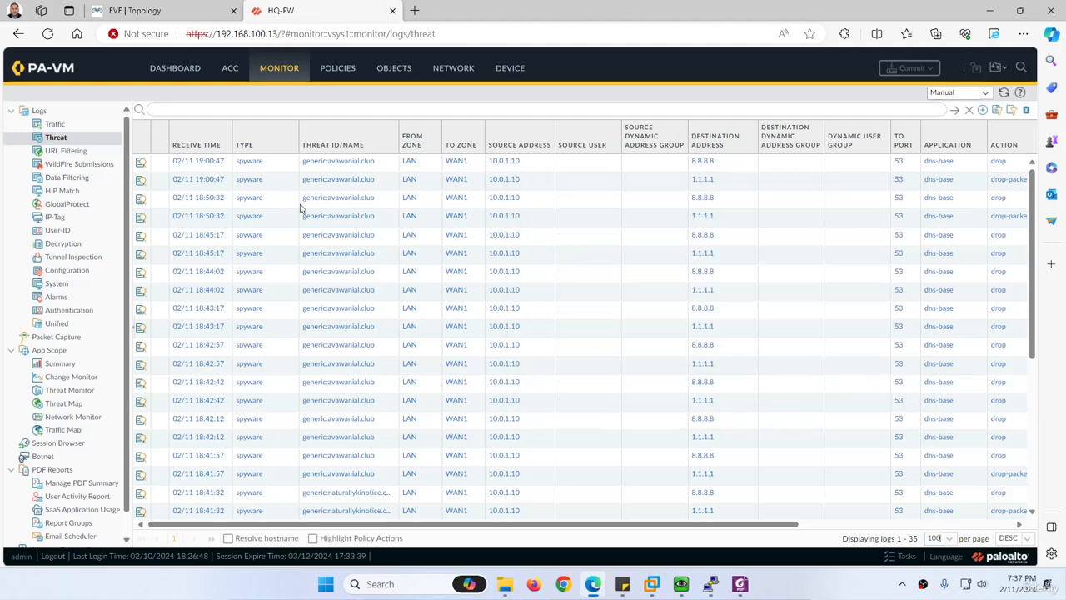
left_click(1004, 93)
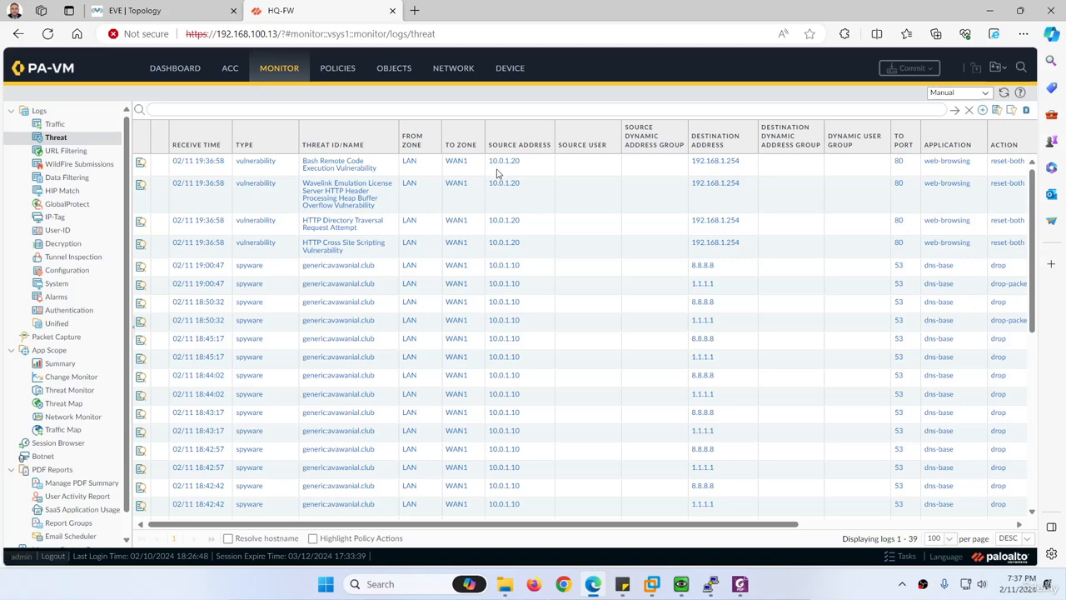
left_click(134, 10)
left_click(317, 10)
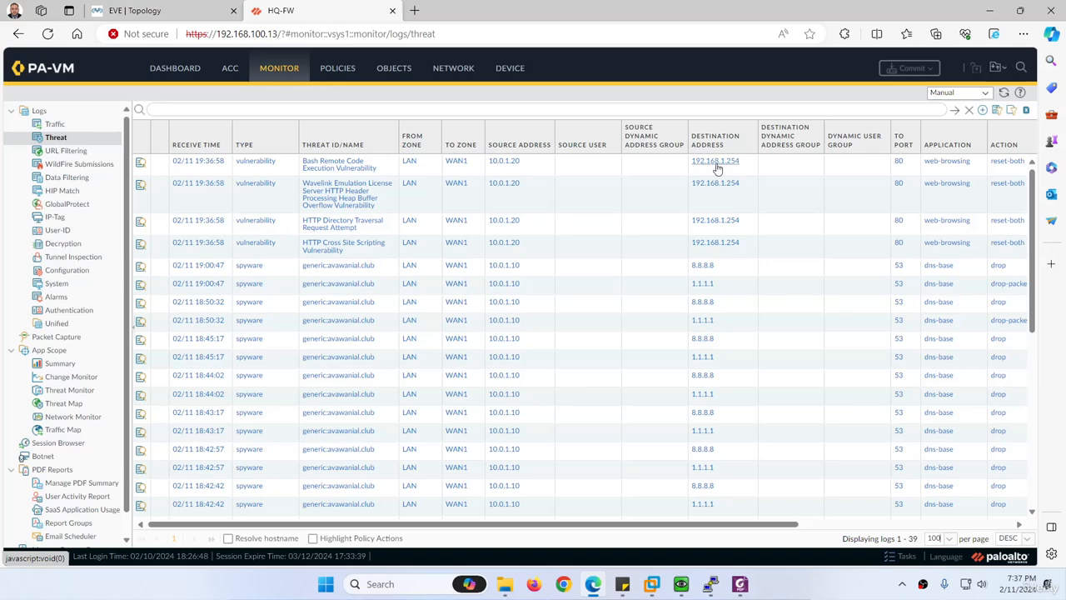
left_click(134, 10)
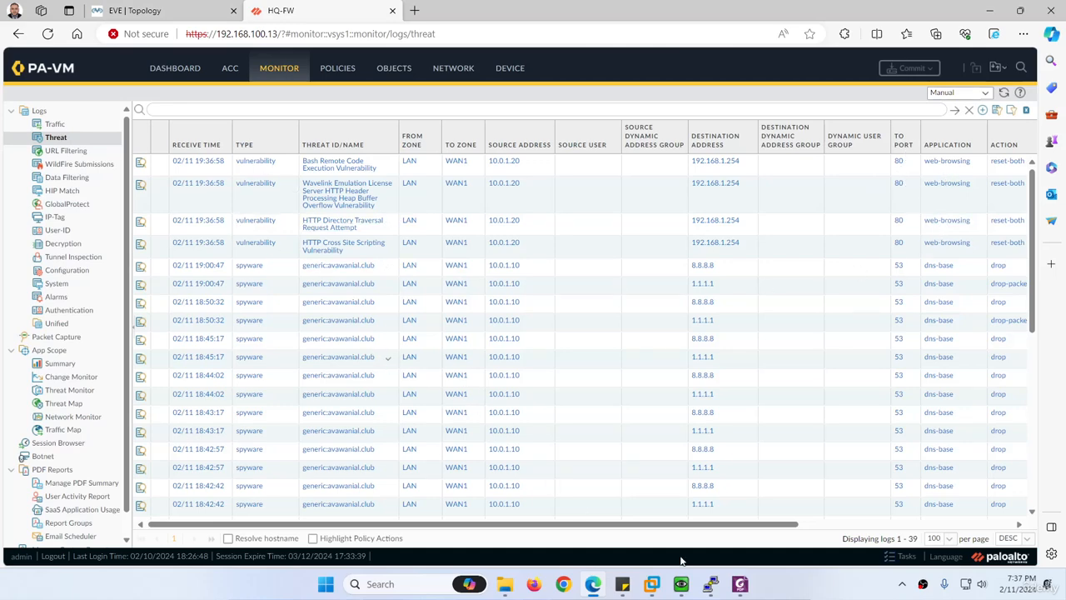
Step: Return to the Attacker machine and clear the finished nmap scan output from its Kali terminal
mouse_move(708, 588)
left_click(719, 526)
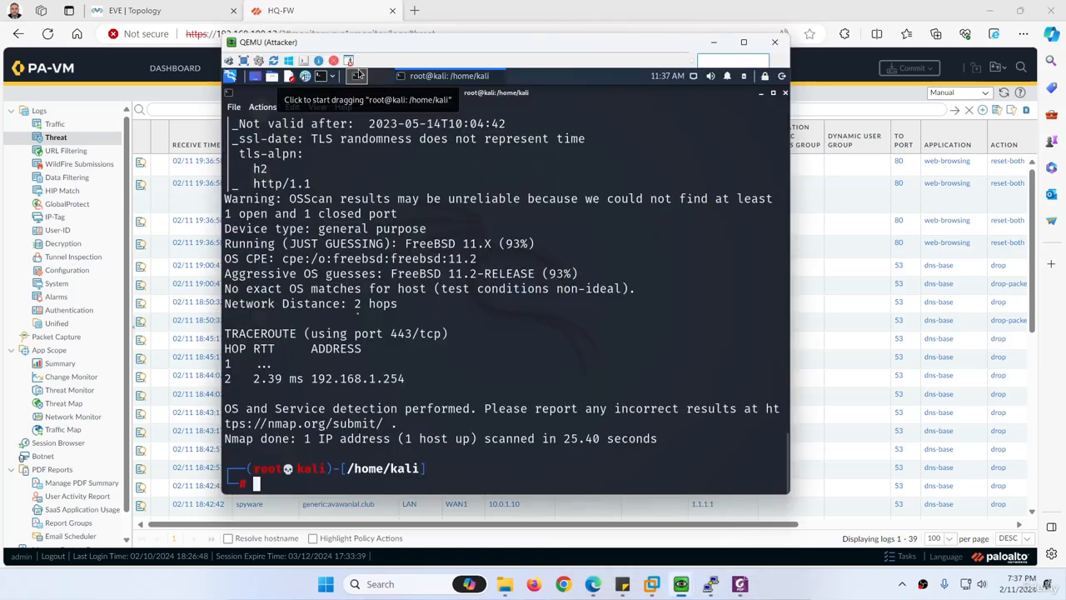
key("ctrl+l")
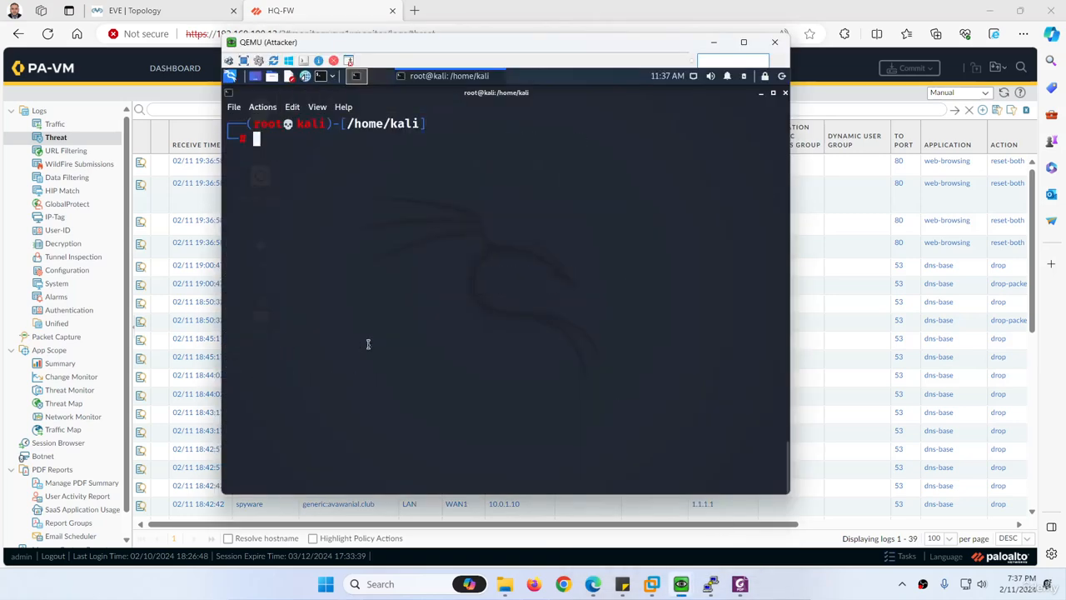
Step: Run the vulnerability script scan nmap -v --script vuln 192.168.1.254 from the Kali terminal
type("na")
type("ap -A 192.168.1.254")
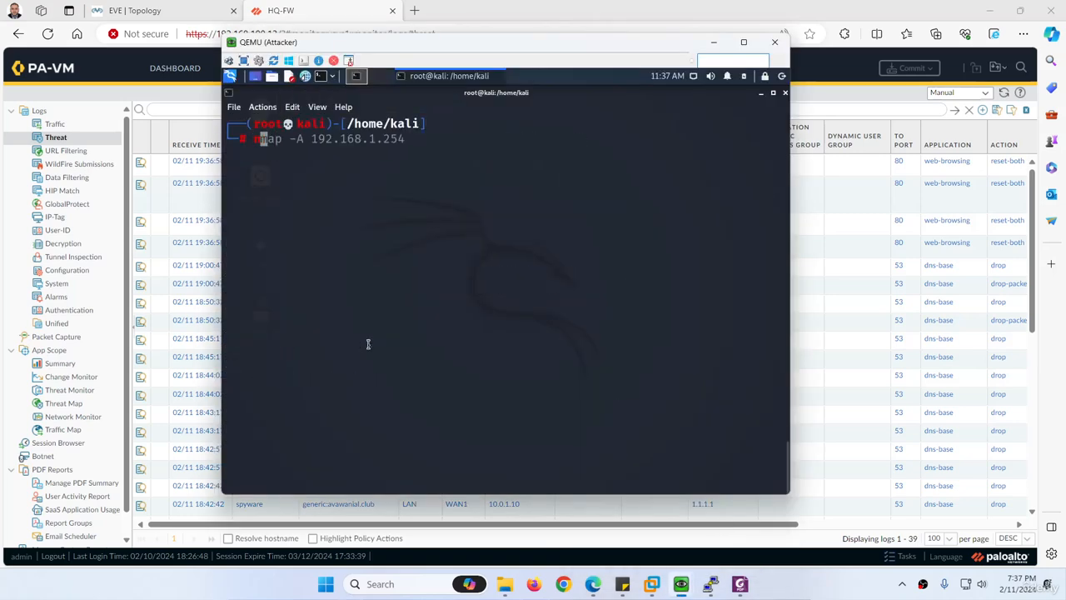
key("Left")
key("Left")
key("Left")
key("Left")
key("Left")
key("Left")
key("Left")
key("Left")
key("Left")
key("Left")
key("Left")
key("Left")
key("Left")
key("Left")
key("Left")
key("ctrl+k")
type("v --")
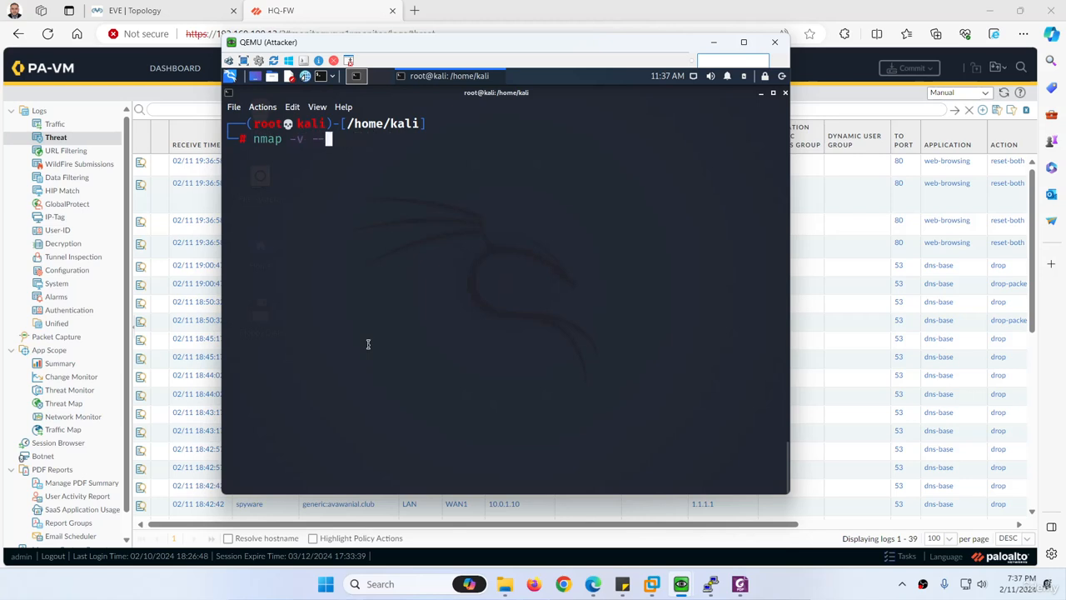
type("script vuln 19")
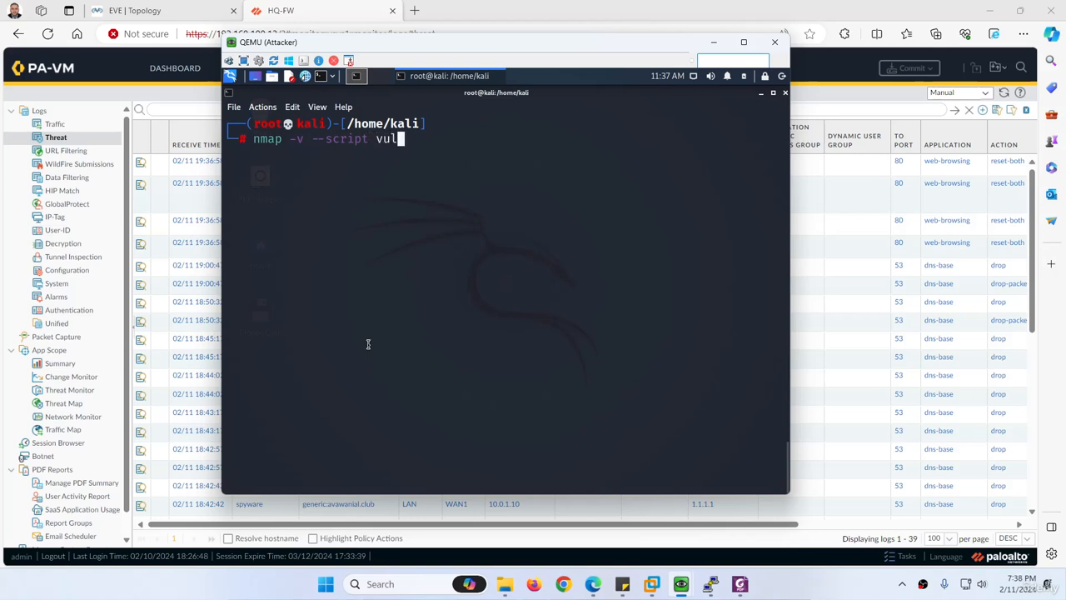
type("2.168.1.254")
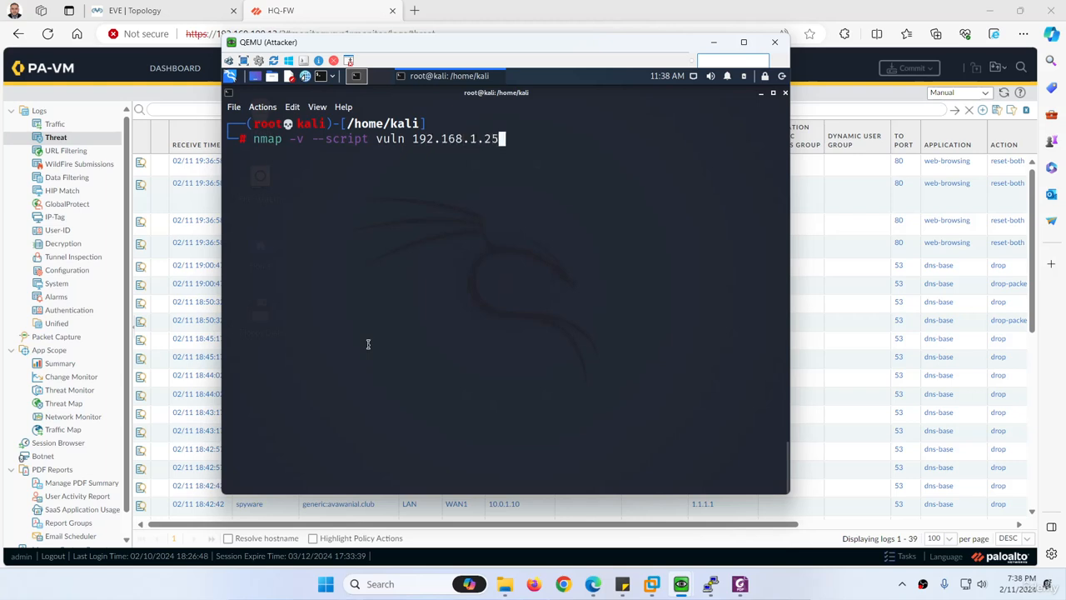
key("Return")
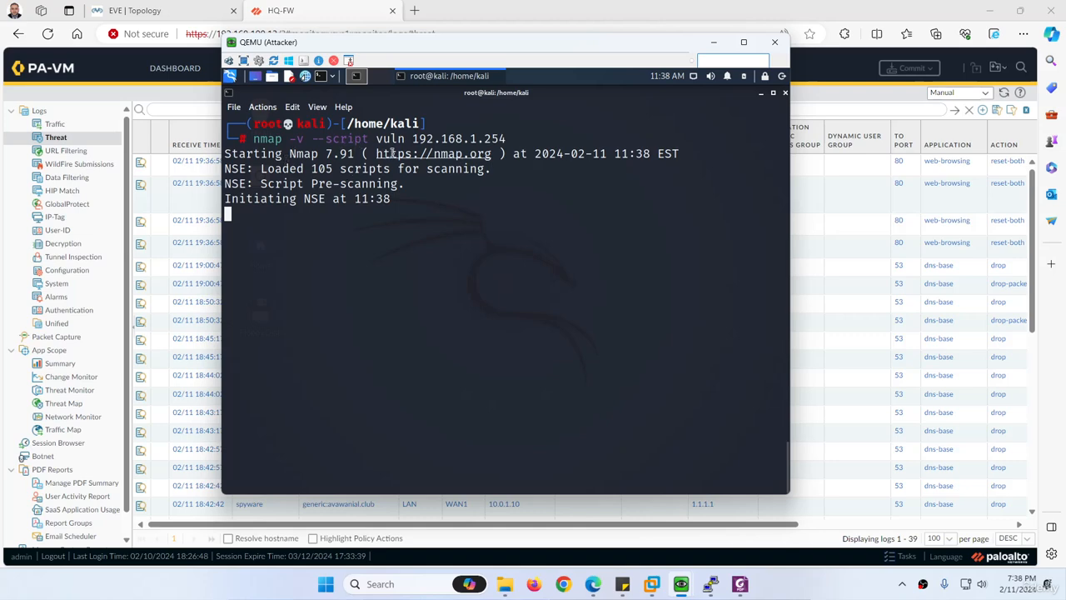
Step: Minimize the Attacker window, refresh the firewall's Threat log and review the entries for the nmap scans
left_click(713, 42)
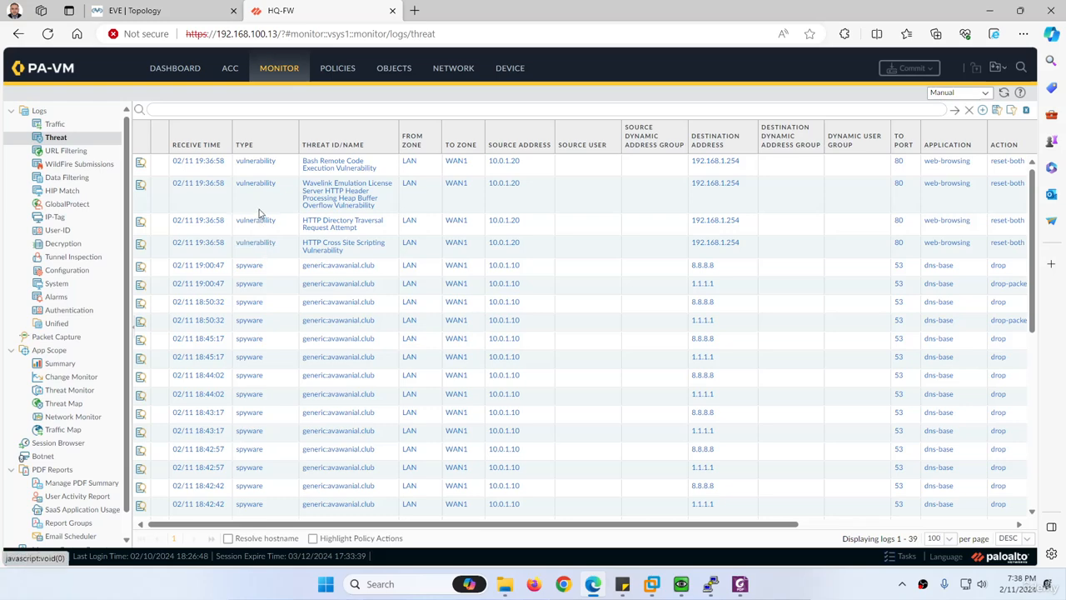
left_click(1004, 92)
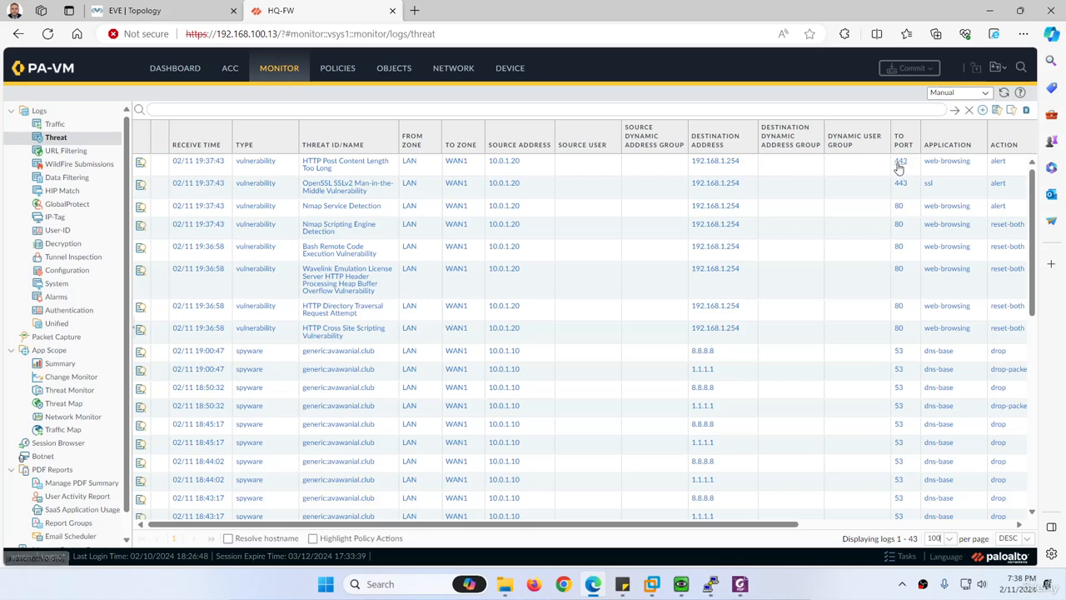
left_click(1006, 94)
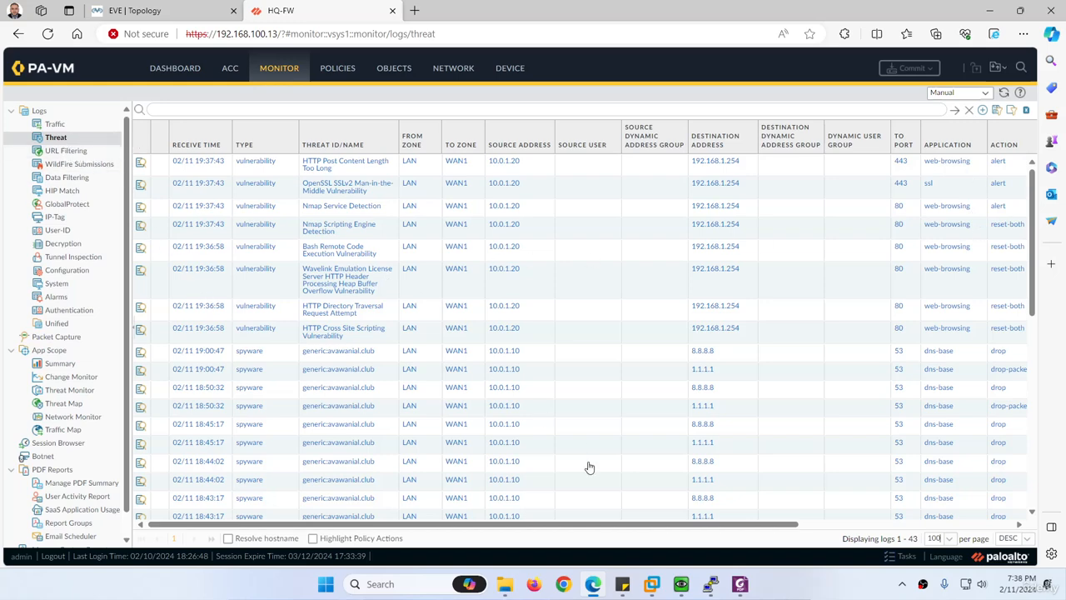
mouse_move(708, 577)
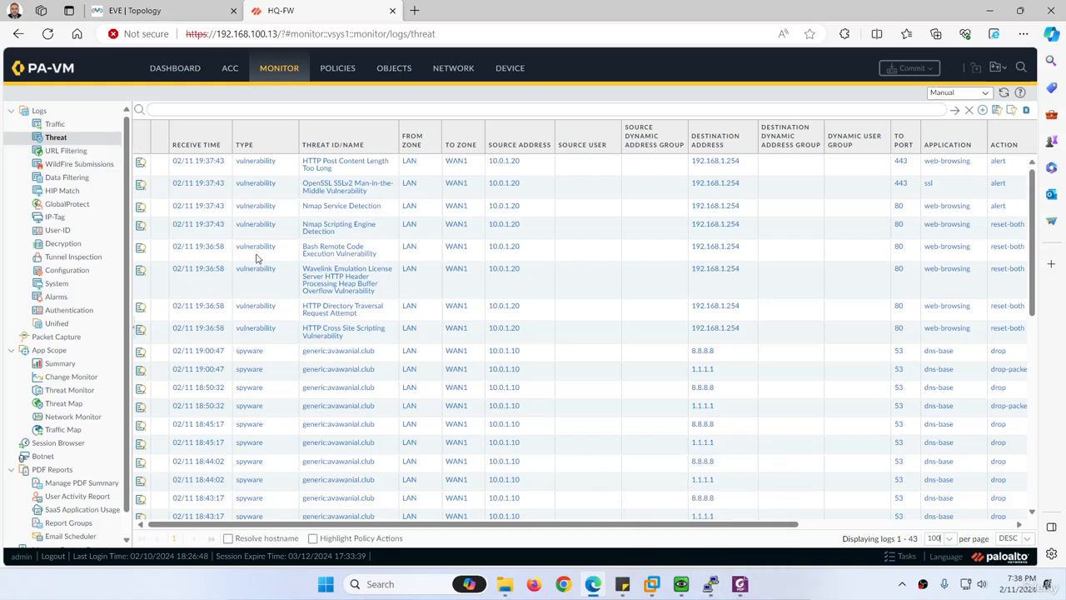
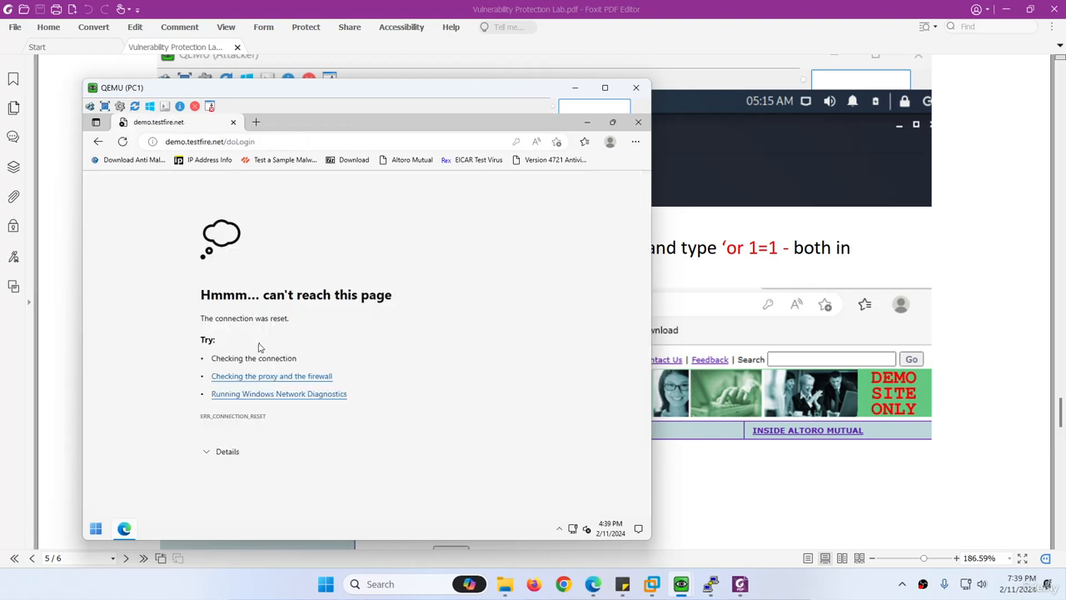
Step: Highlight the connection reset message in PC1's browser, switch to the firewall's Threat log and refresh it to check for the demo.testfire.net login attack
left_click_drag(198, 320, 293, 322)
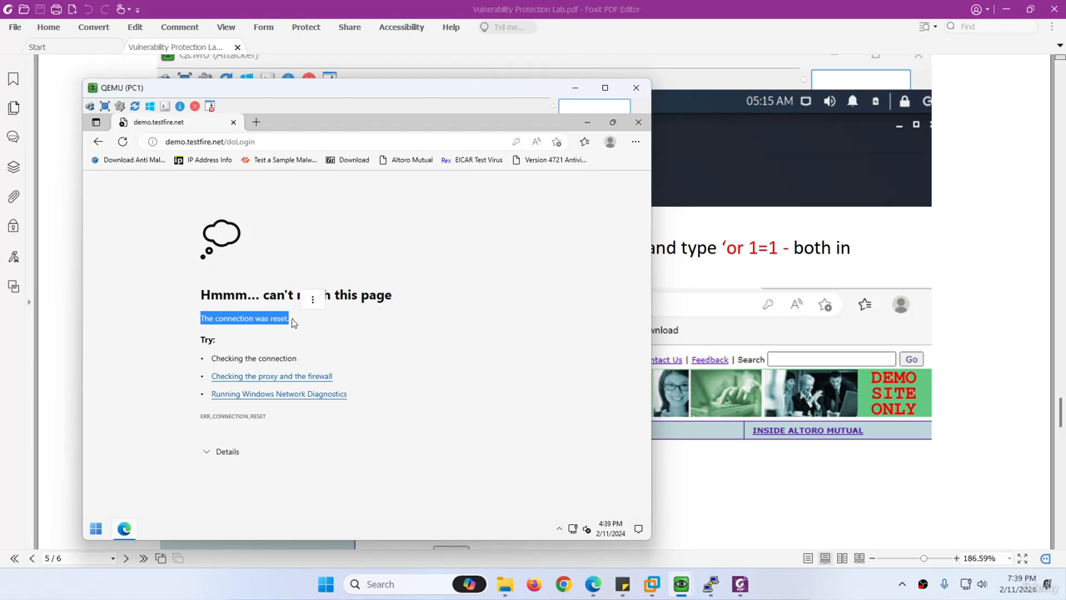
left_click(592, 584)
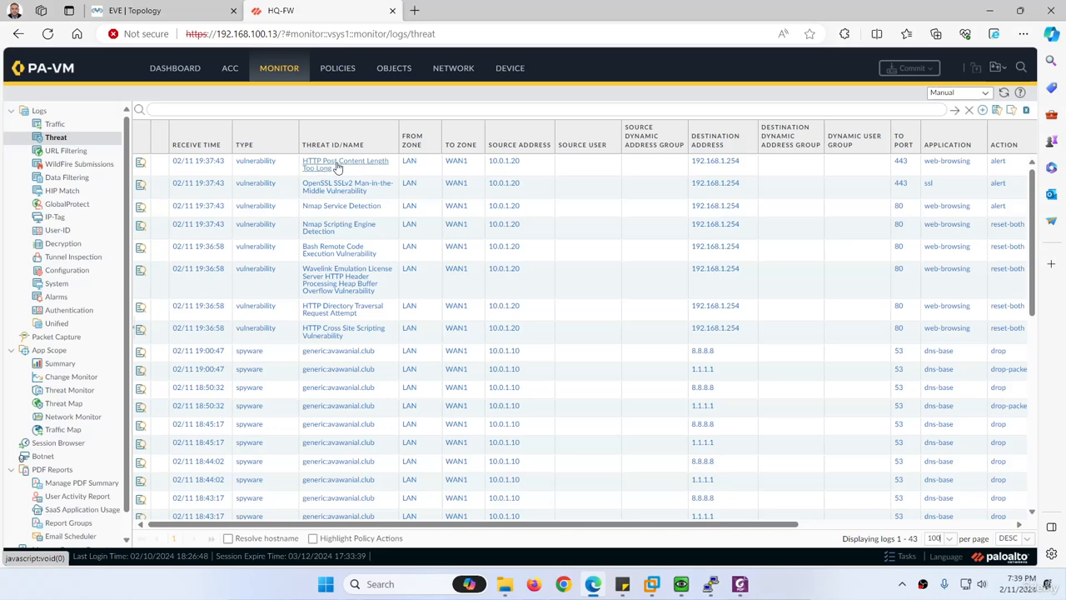
left_click(1004, 93)
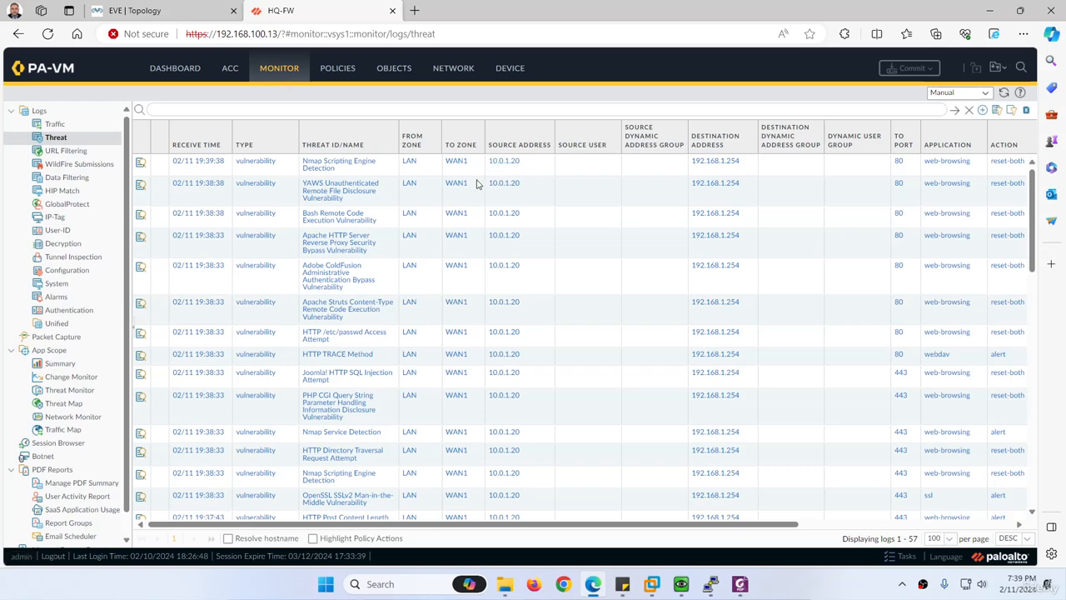
left_click(1003, 94)
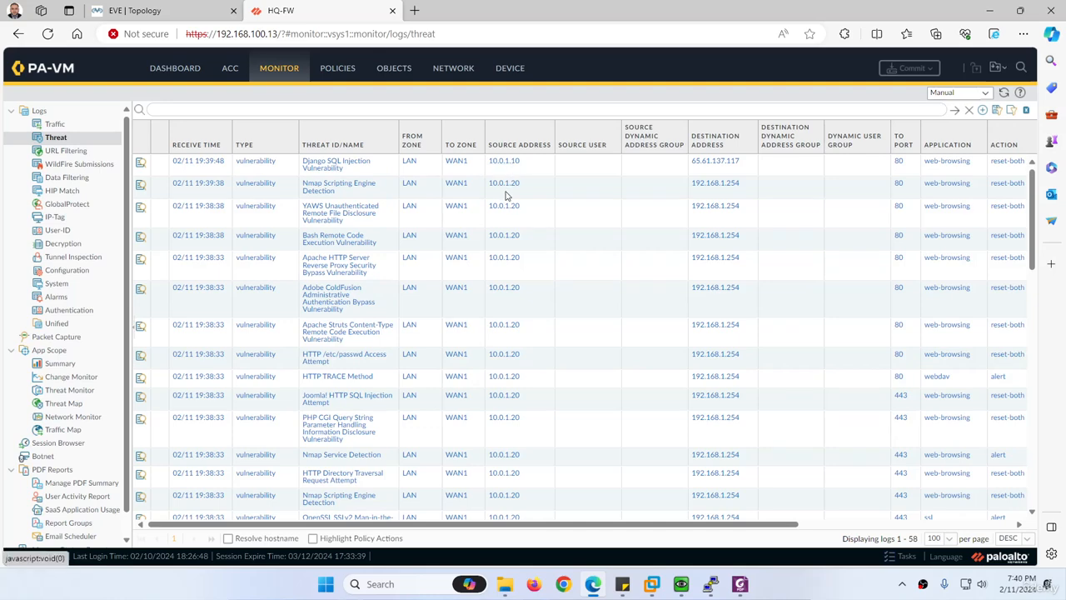
Step: Check PC1 in the EVE topology and its console window as the attack source, and return to the HQ-FW tab
left_click(171, 6)
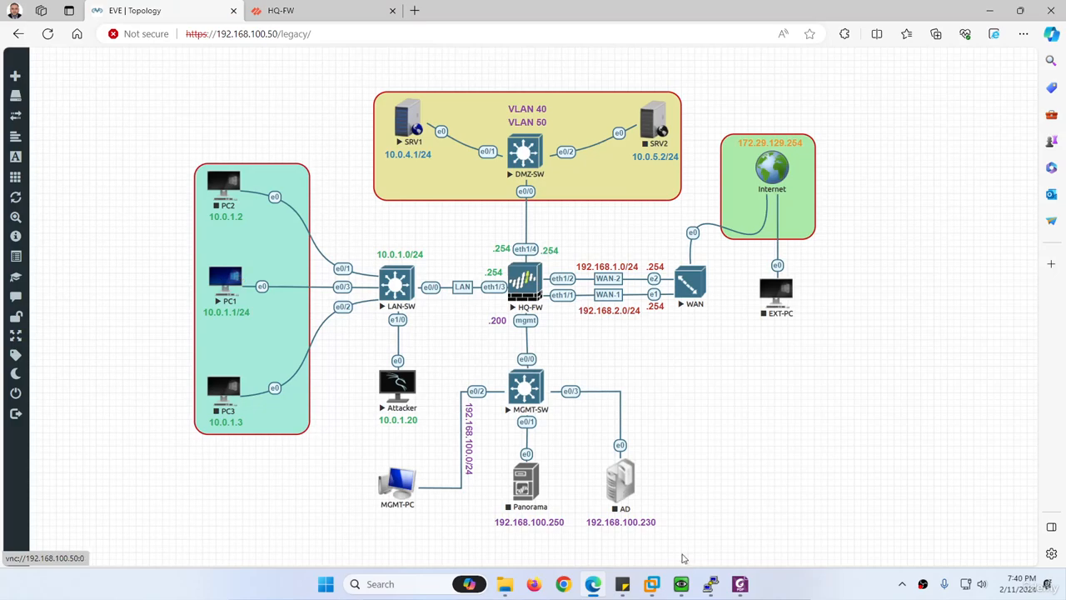
left_click(682, 583)
left_click(631, 529)
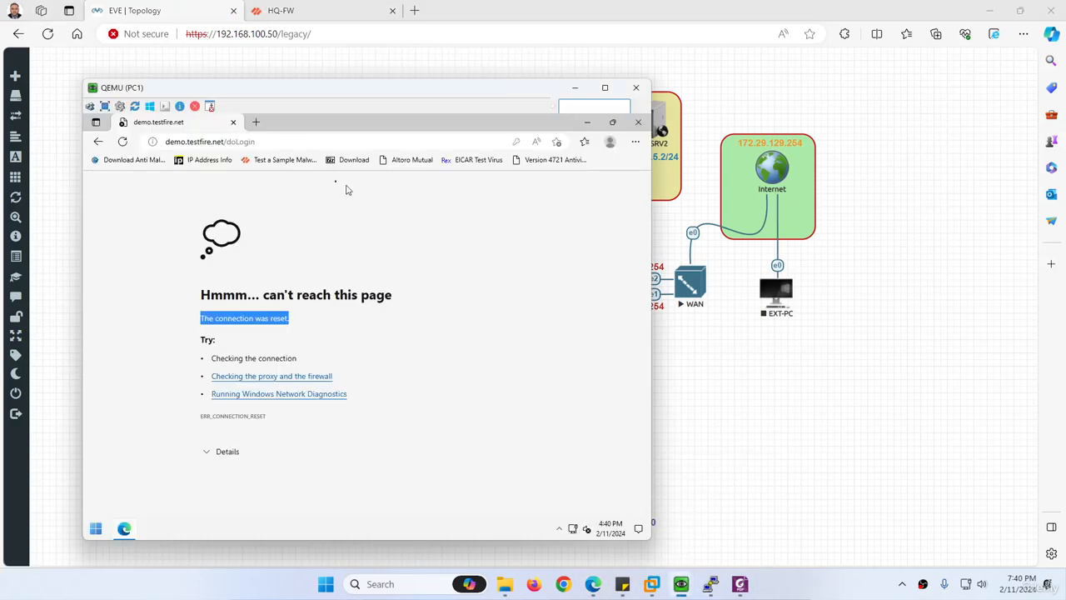
left_click(280, 10)
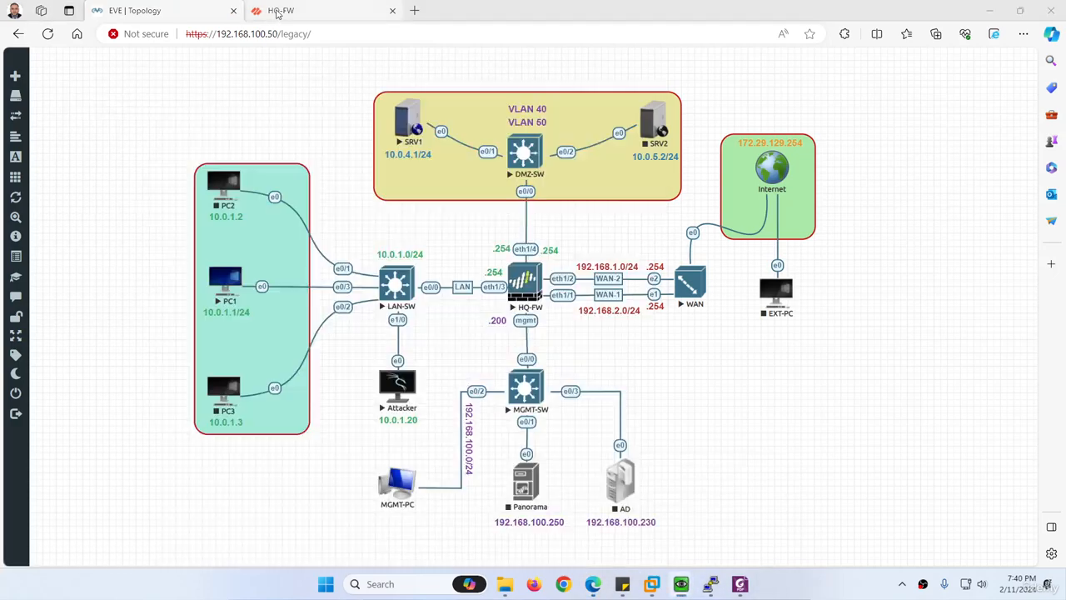
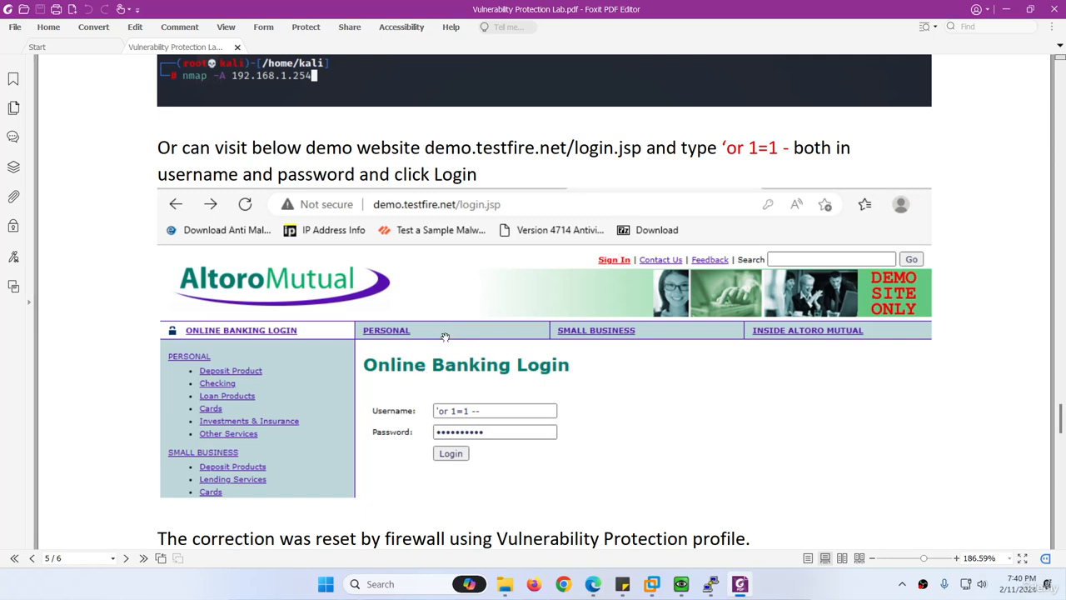
Step: Review the Vulnerability Protection Lab PDF's sections on the demo site login test, Threat log verification and the show log threat command
scroll(446, 337, "down", 10)
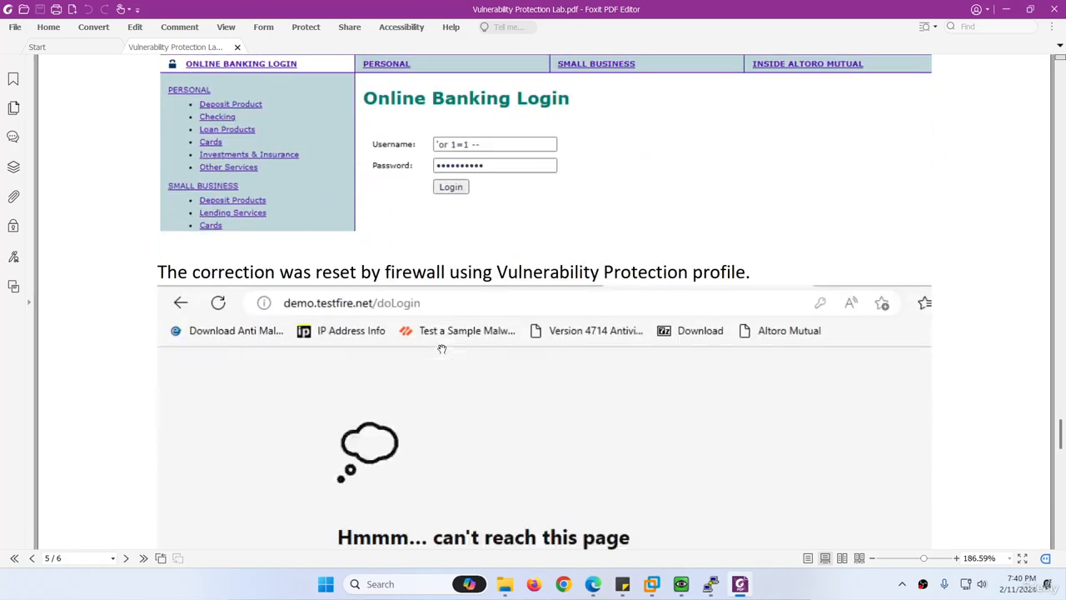
scroll(463, 326, "down", 5)
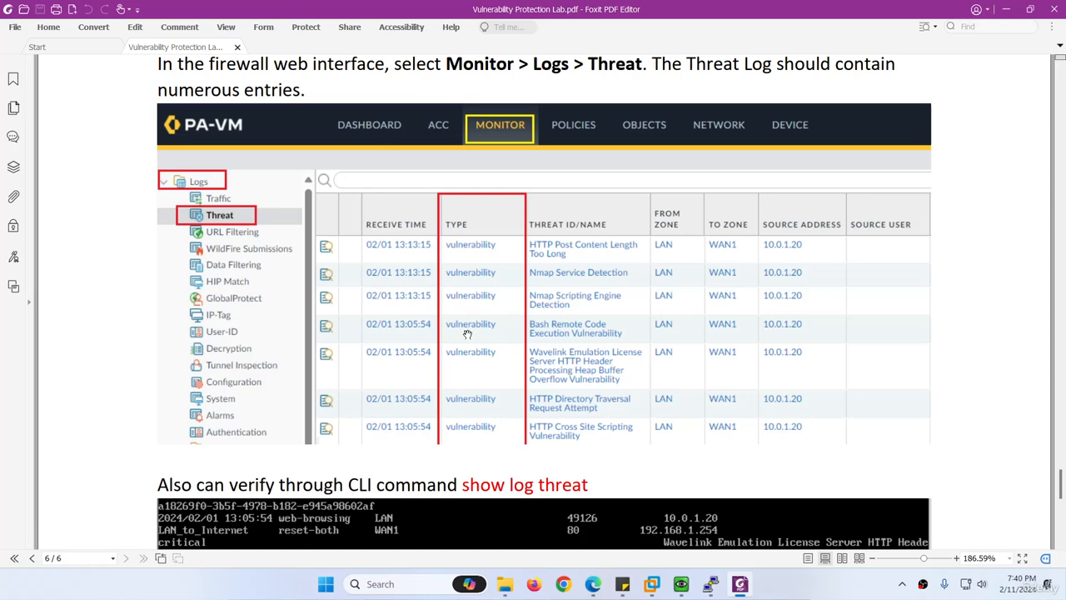
scroll(467, 334, "down", 3)
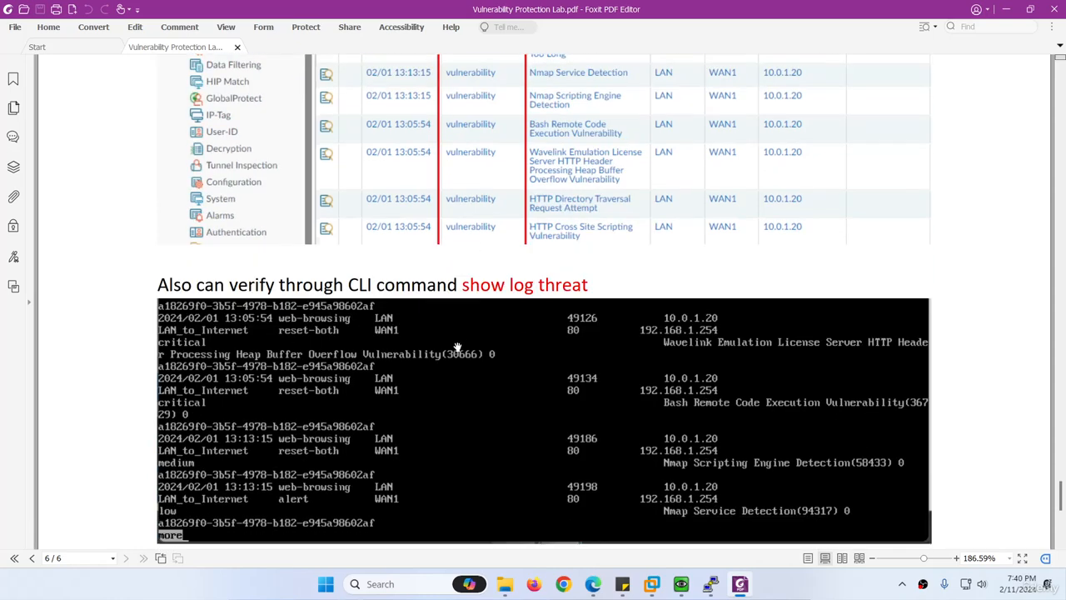
scroll(474, 336, "down", 1)
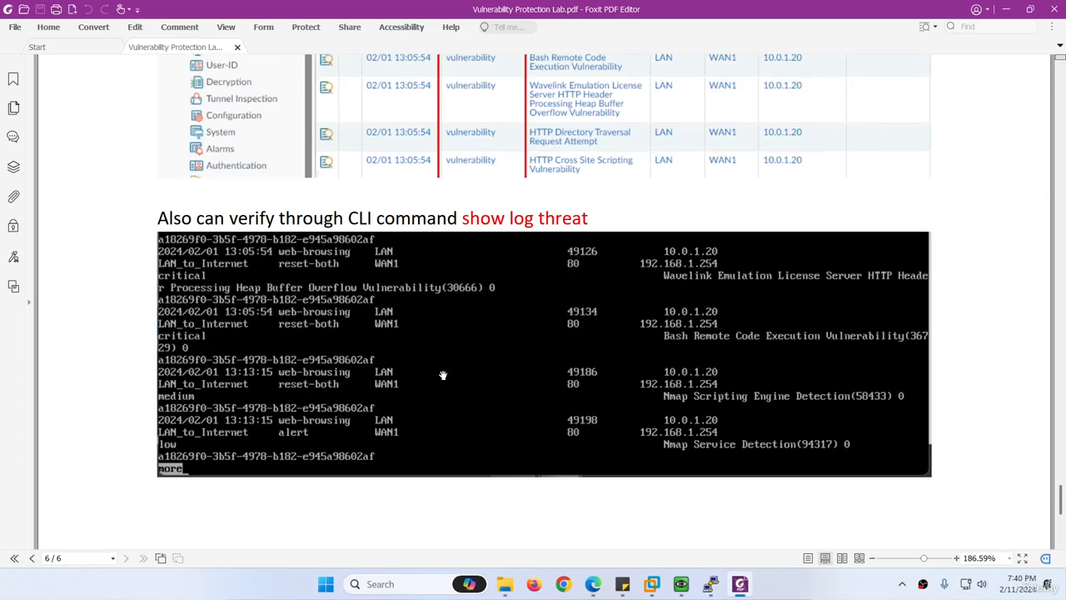
scroll(443, 375, "up", 2)
scroll(455, 341, "down", 1)
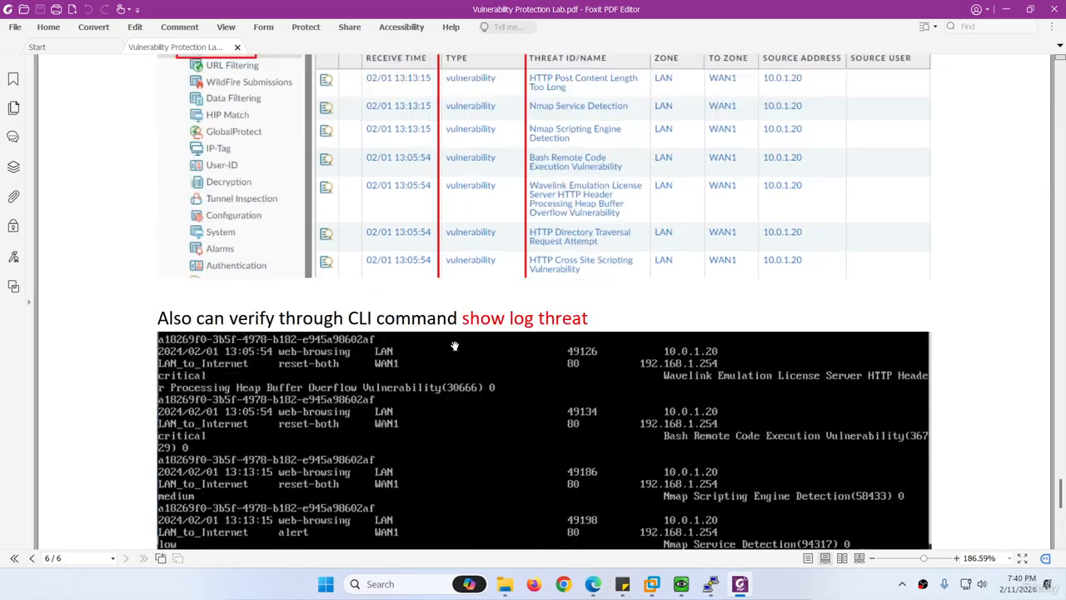
scroll(456, 370, "down", 4)
scroll(454, 378, "up", 20)
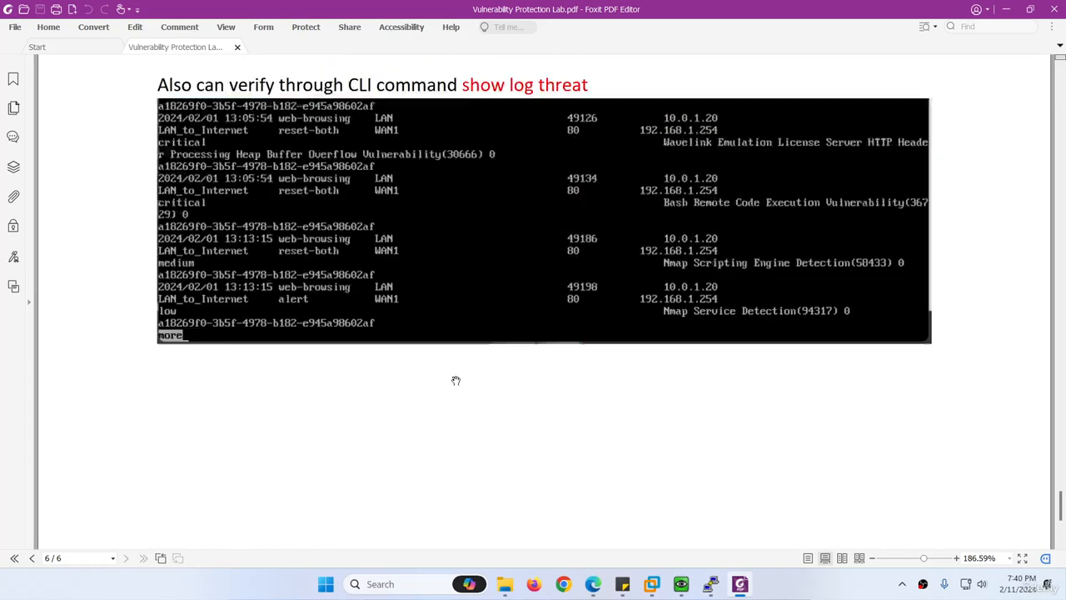
scroll(456, 380, "up", 20)
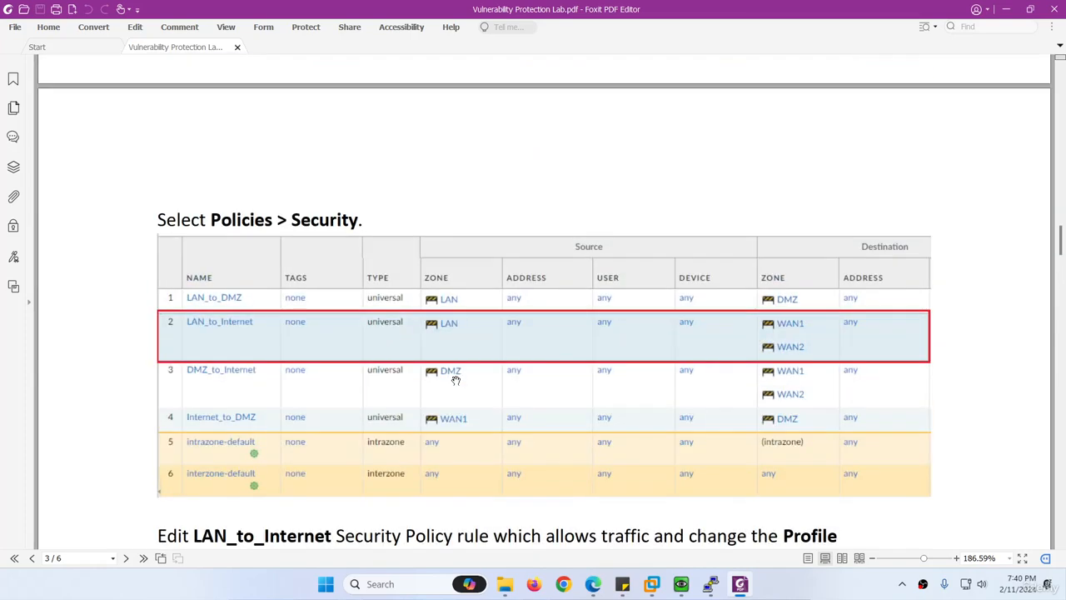